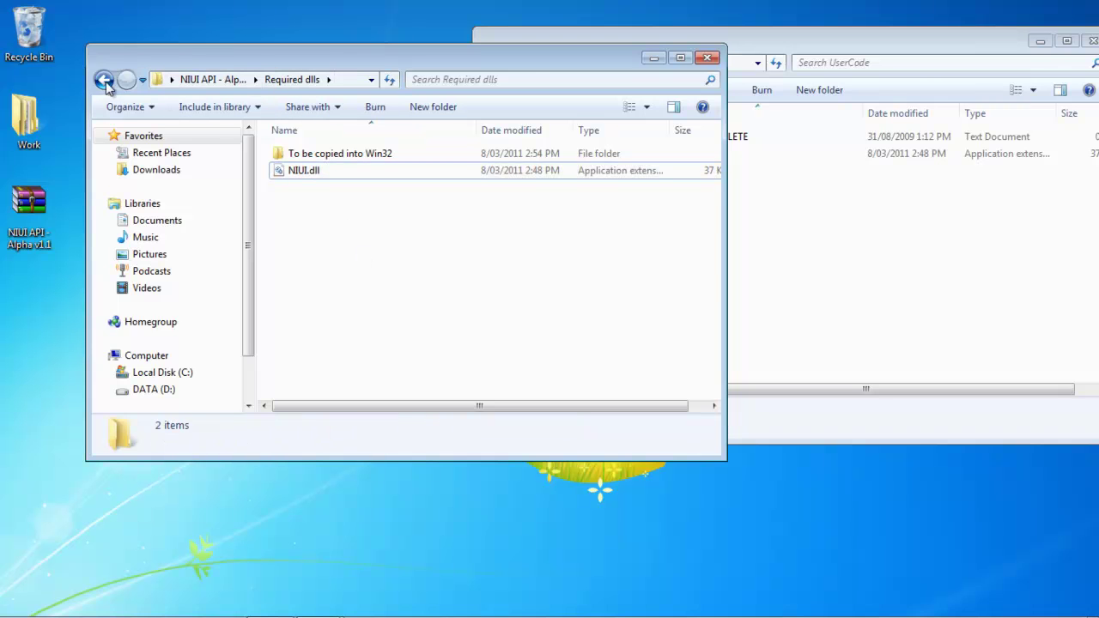
# - Go up to NIUI API - Alpha v1.1, open its Content folder and select NIUIConfig
pyautogui.click(104, 80)
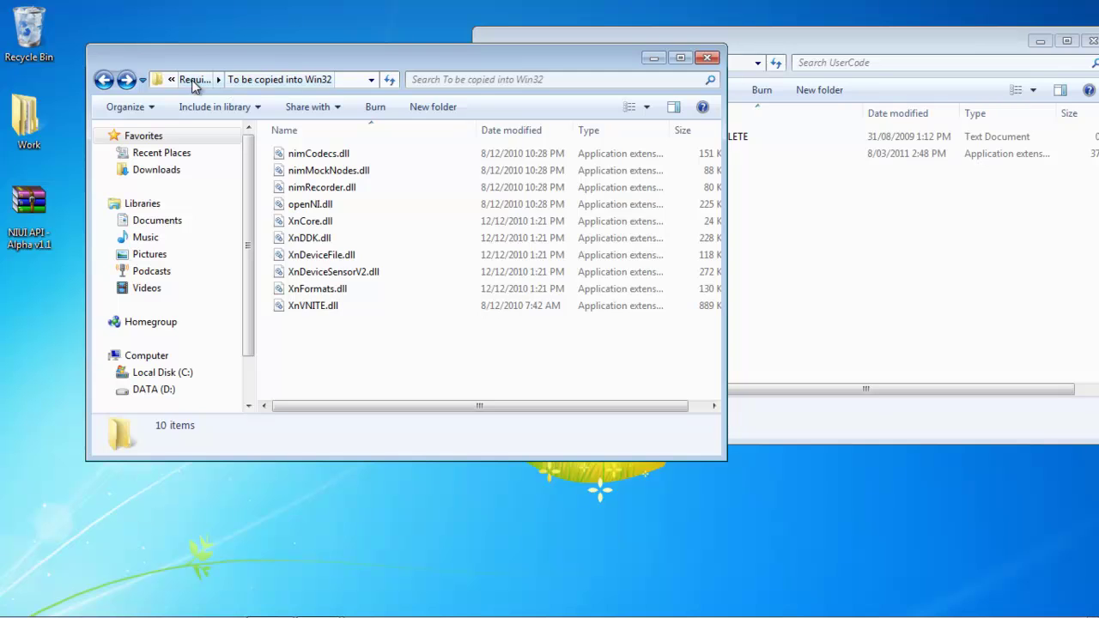
pyautogui.click(194, 79)
pyautogui.click(210, 79)
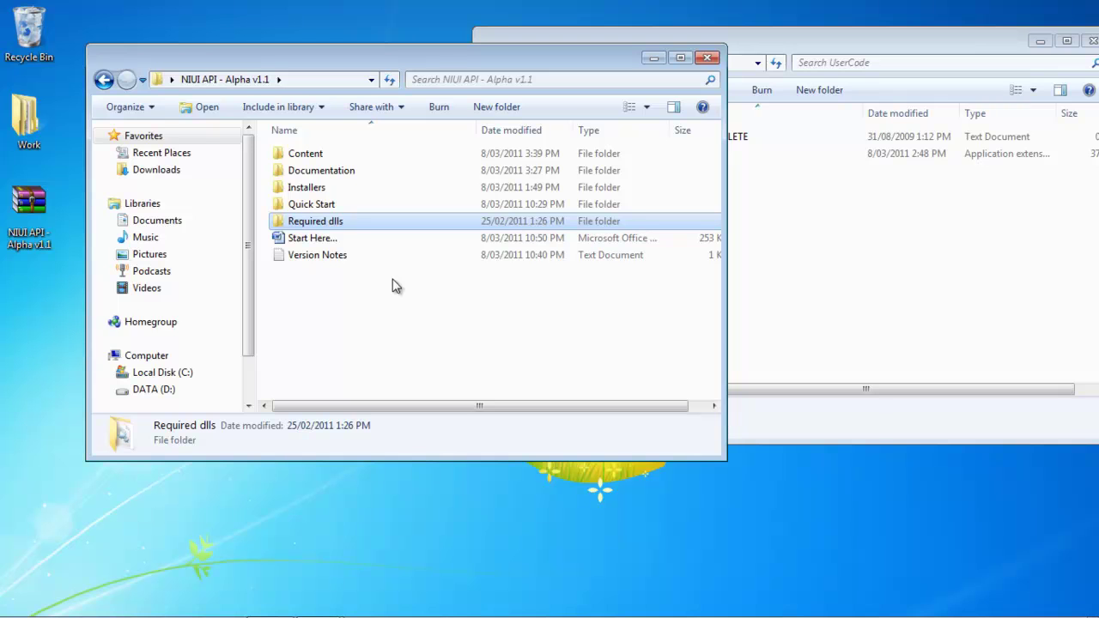
pyautogui.doubleClick(311, 153)
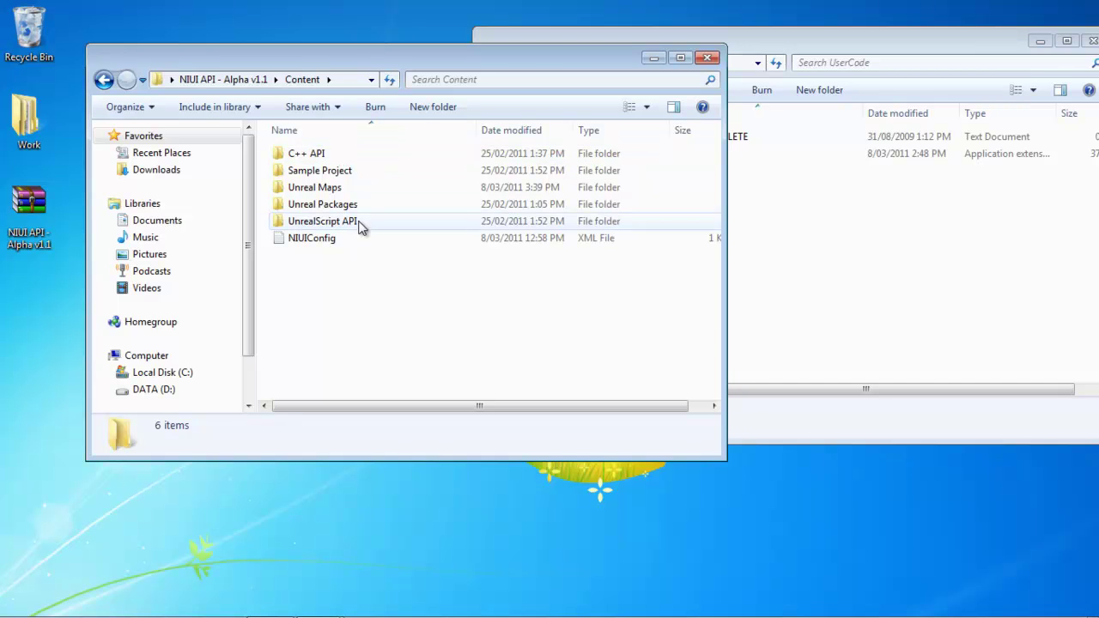
pyautogui.click(342, 244)
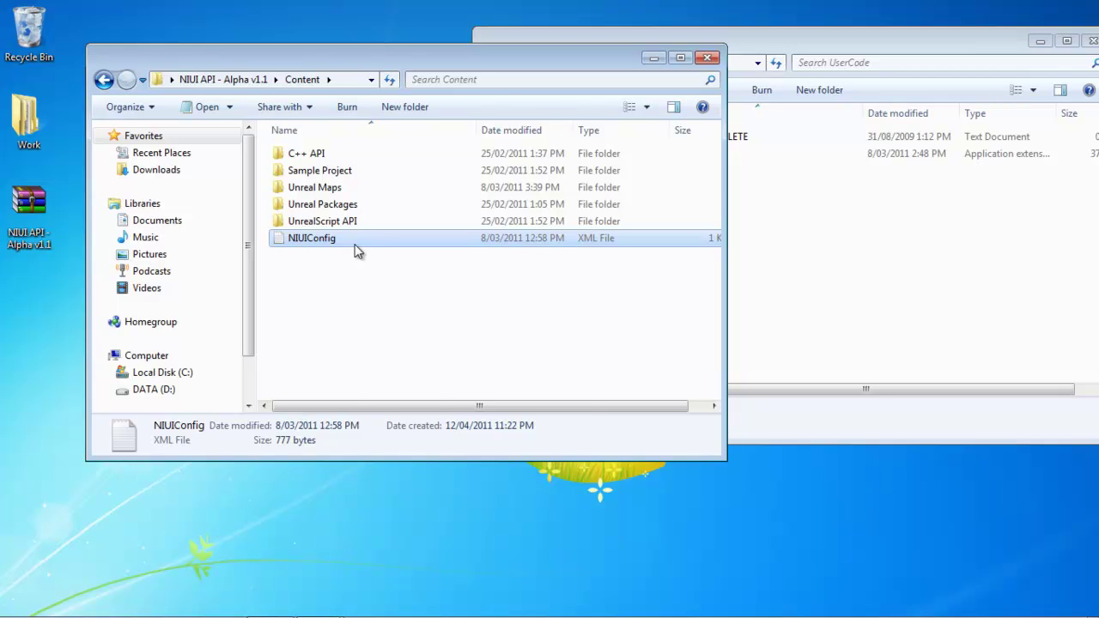
# - Copy NIUIConfig into the Win32 UserCode folder beside NIUI.dll, then close that window
pyautogui.rightClick(354, 244)
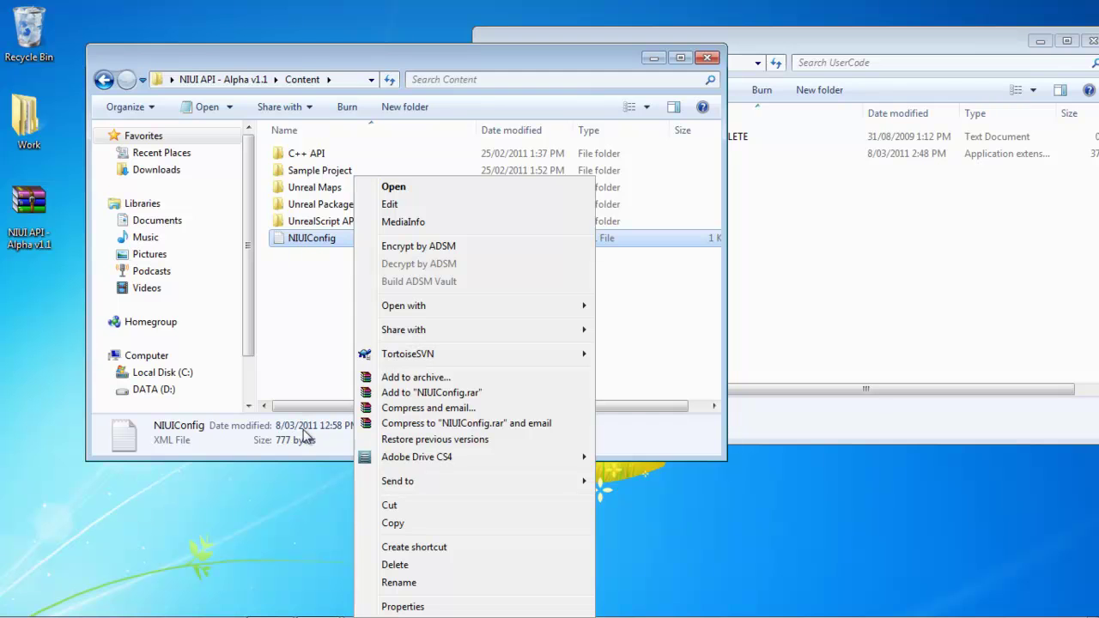
pyautogui.click(402, 524)
pyautogui.click(806, 232)
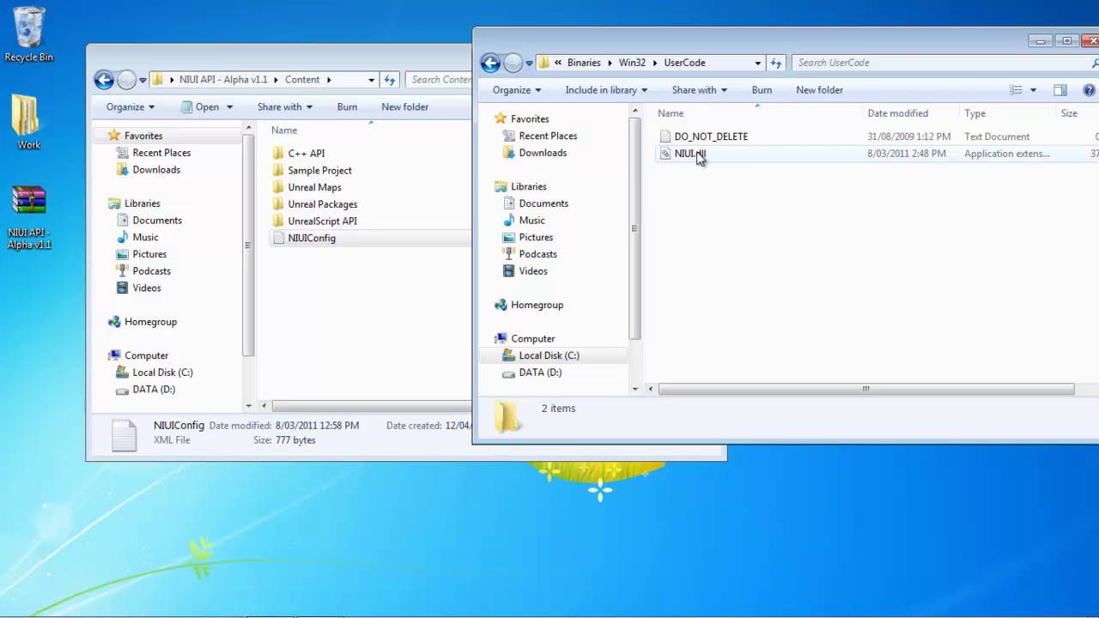
pyautogui.rightClick(719, 228)
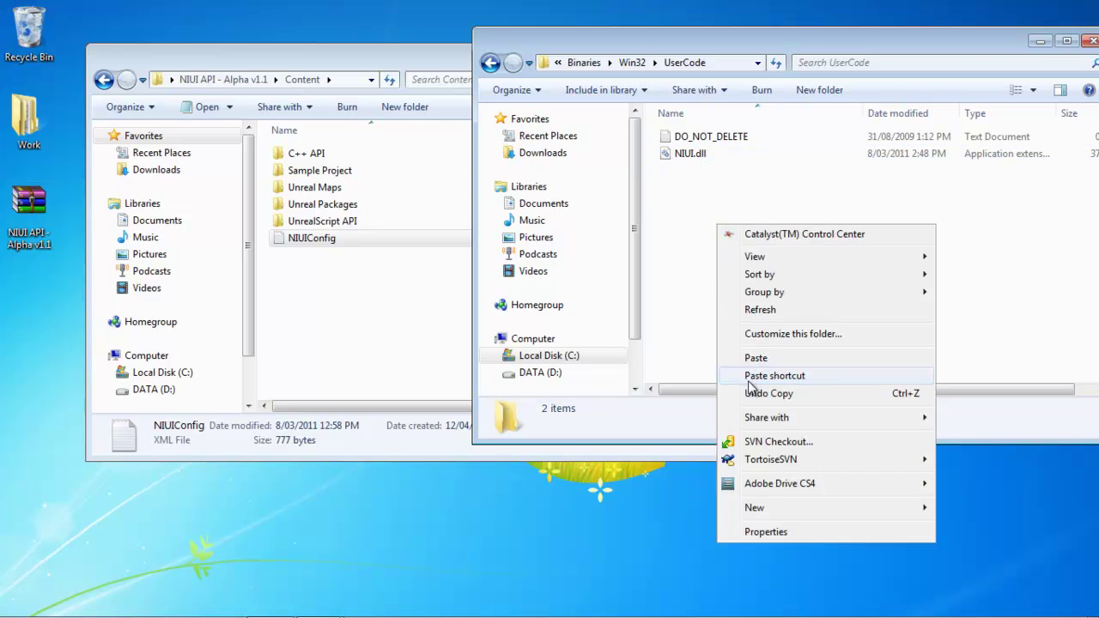
pyautogui.click(814, 361)
pyautogui.moveTo(737, 200); pyautogui.dragTo(648, 148)
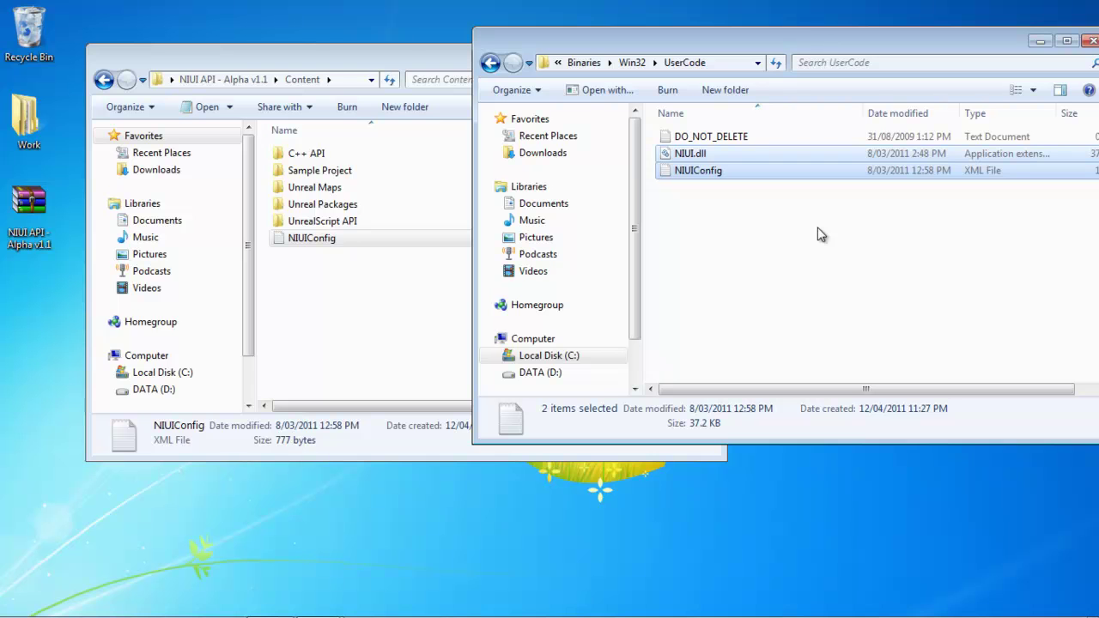
pyautogui.moveTo(818, 37); pyautogui.dragTo(688, 49)
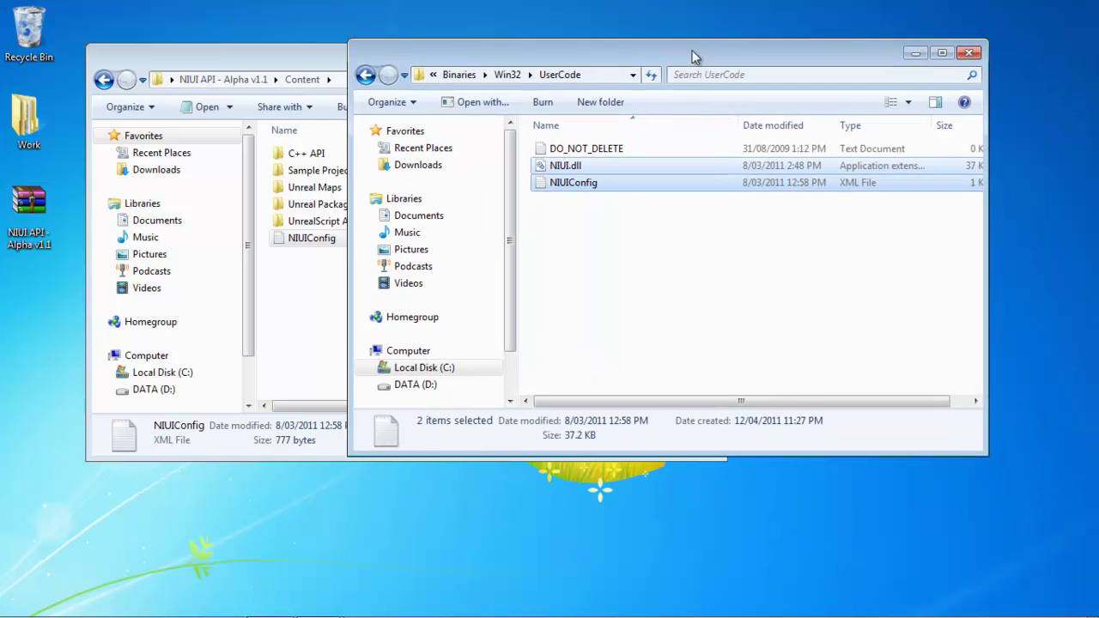
pyautogui.click(969, 54)
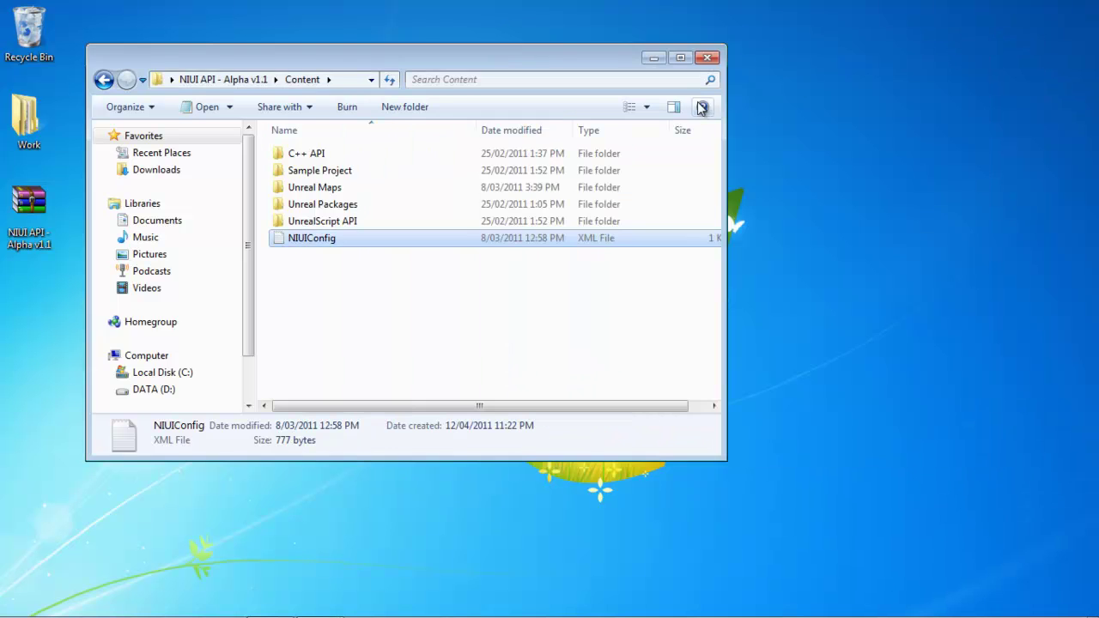
# - Open C:\UDK\UDK-2011-03 in a second Explorer window beside the Content window
pyautogui.moveTo(435, 53); pyautogui.dragTo(604, 50)
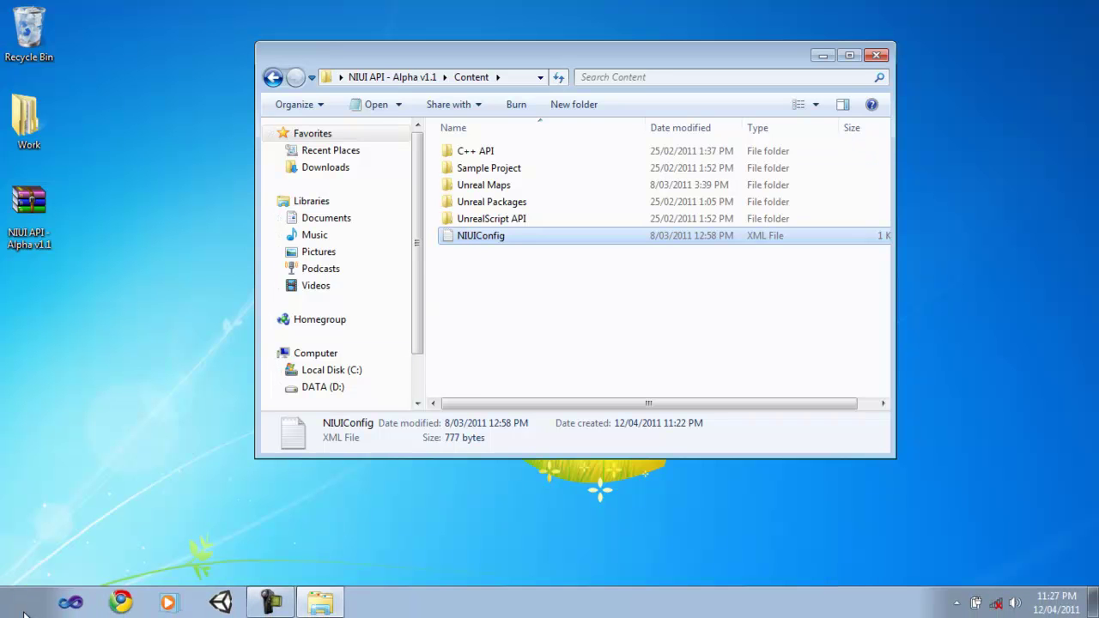
pyautogui.click(21, 611)
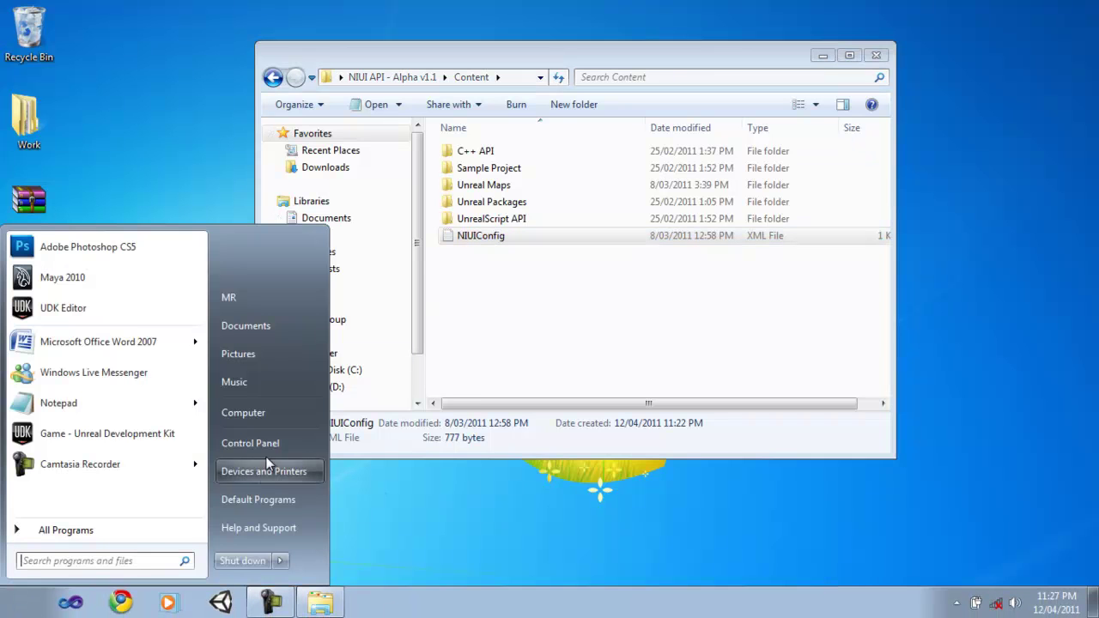
pyautogui.click(262, 420)
pyautogui.doubleClick(564, 196)
pyautogui.doubleClick(493, 323)
pyautogui.doubleClick(500, 273)
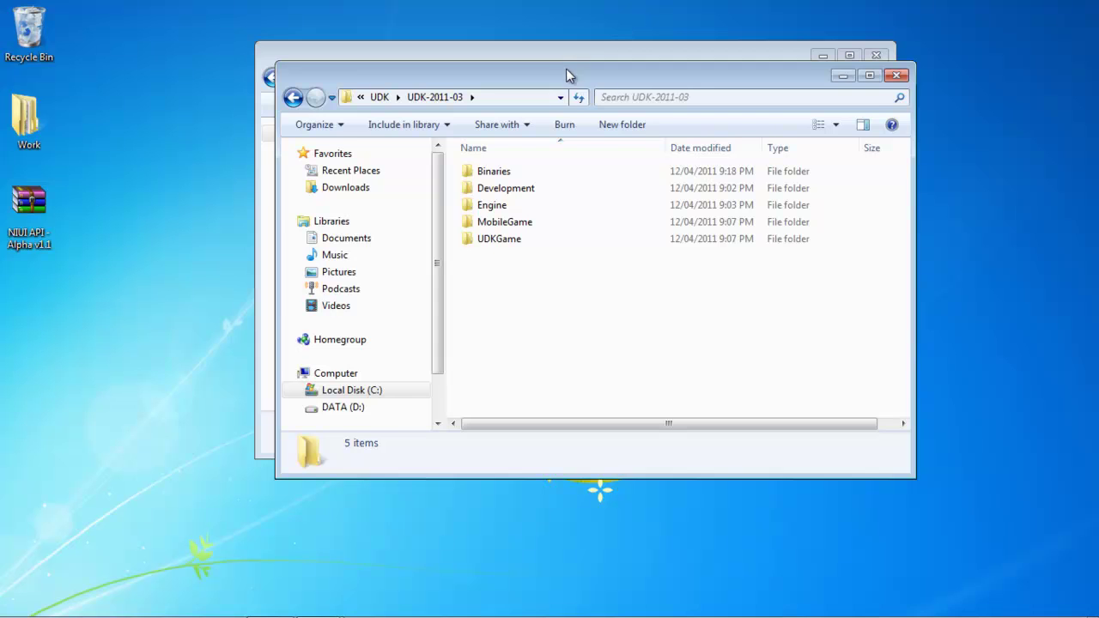
pyautogui.moveTo(560, 72)
pyautogui.mouseDown()
pyautogui.moveTo(660, 82)
pyautogui.moveTo(676, 73)
pyautogui.moveTo(494, 86)
pyautogui.moveTo(475, 100)
pyautogui.mouseUp()
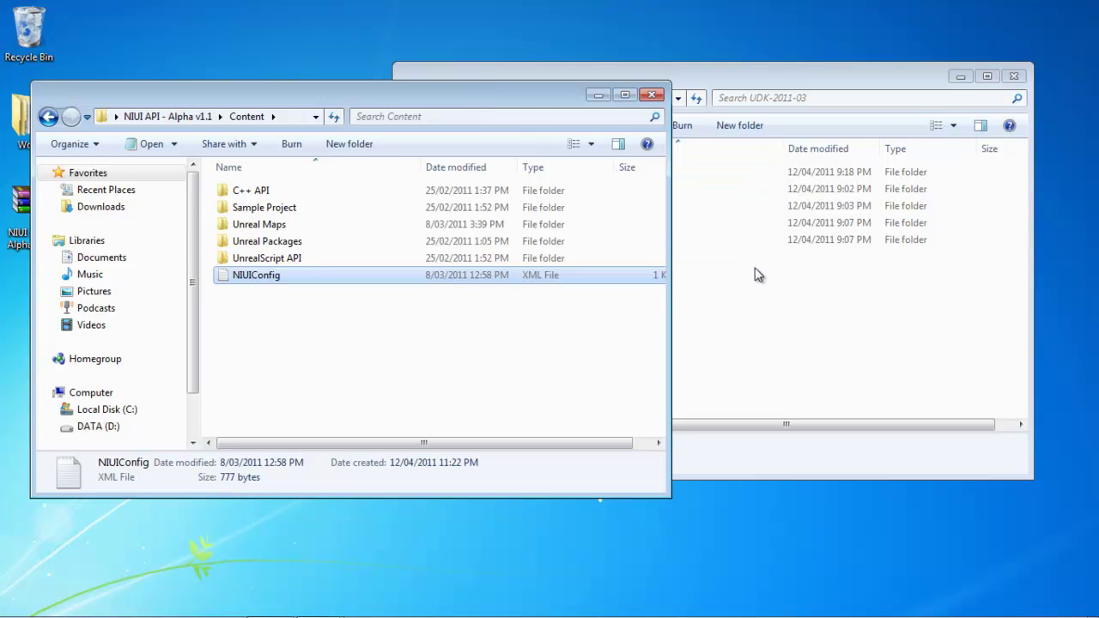
# - Open Sample Project in the NIUI API window and copy its NIUI folder
pyautogui.moveTo(762, 81); pyautogui.dragTo(931, 92)
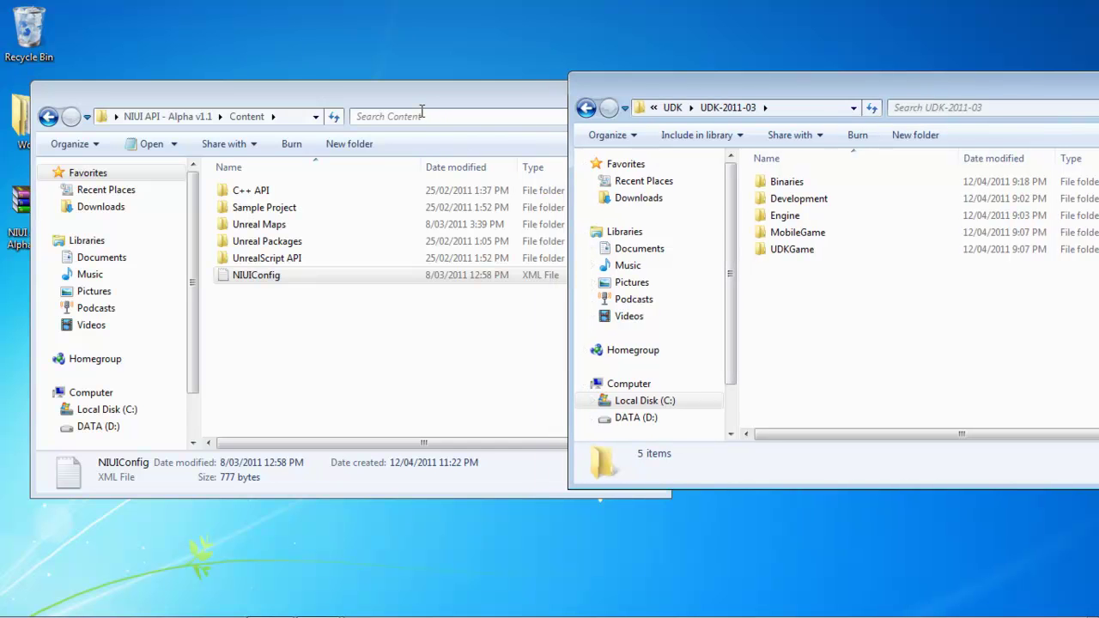
pyautogui.click(309, 359)
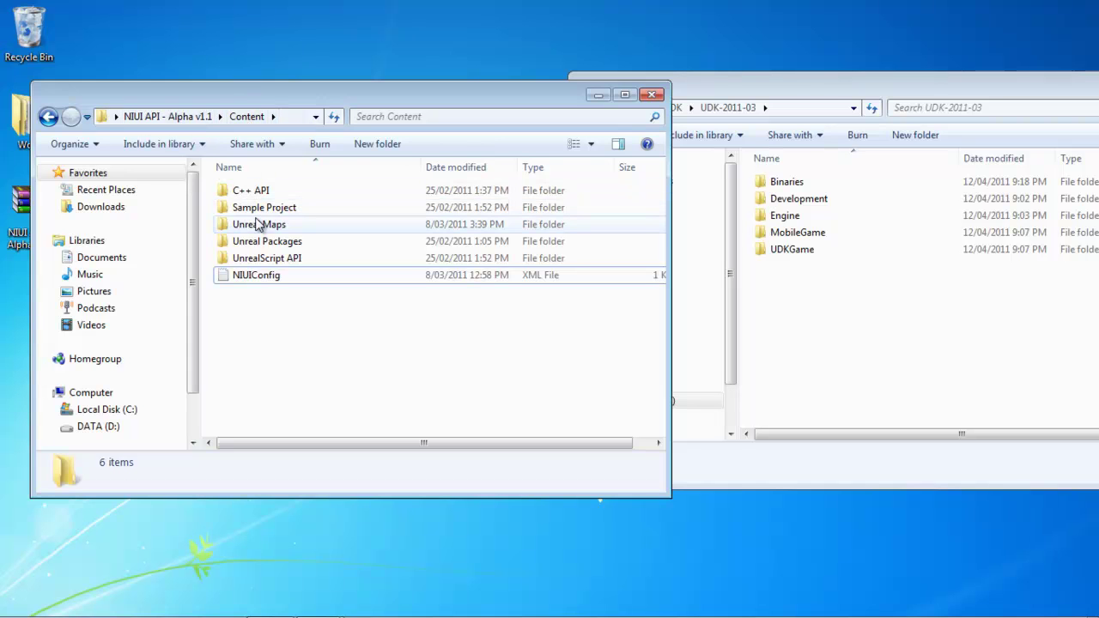
pyautogui.click(267, 213)
pyautogui.doubleClick(268, 213)
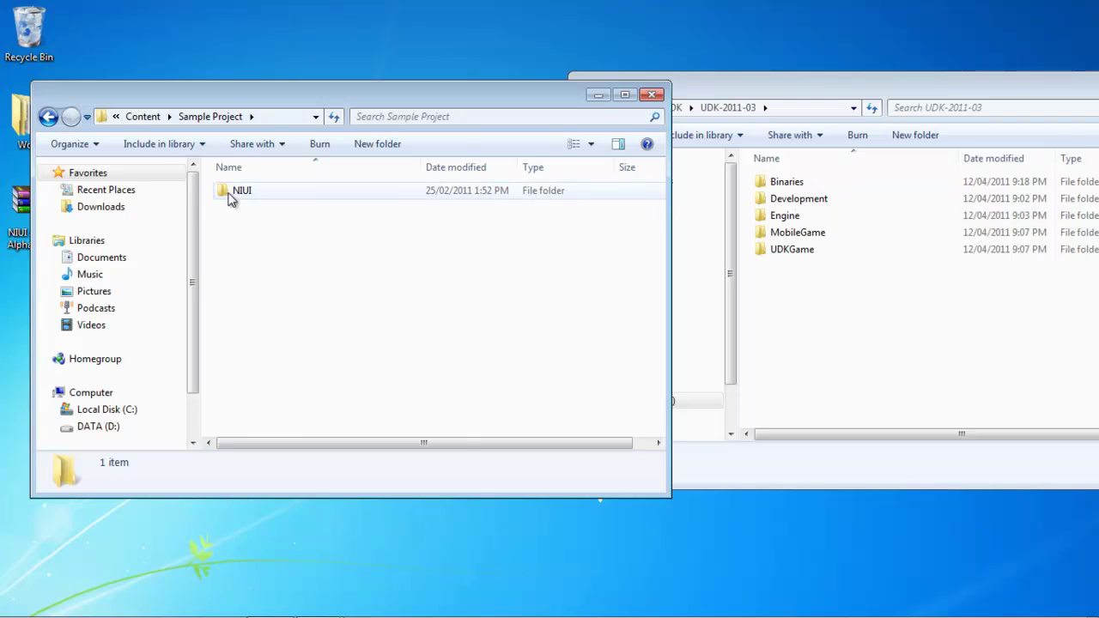
pyautogui.rightClick(232, 194)
pyautogui.click(328, 507)
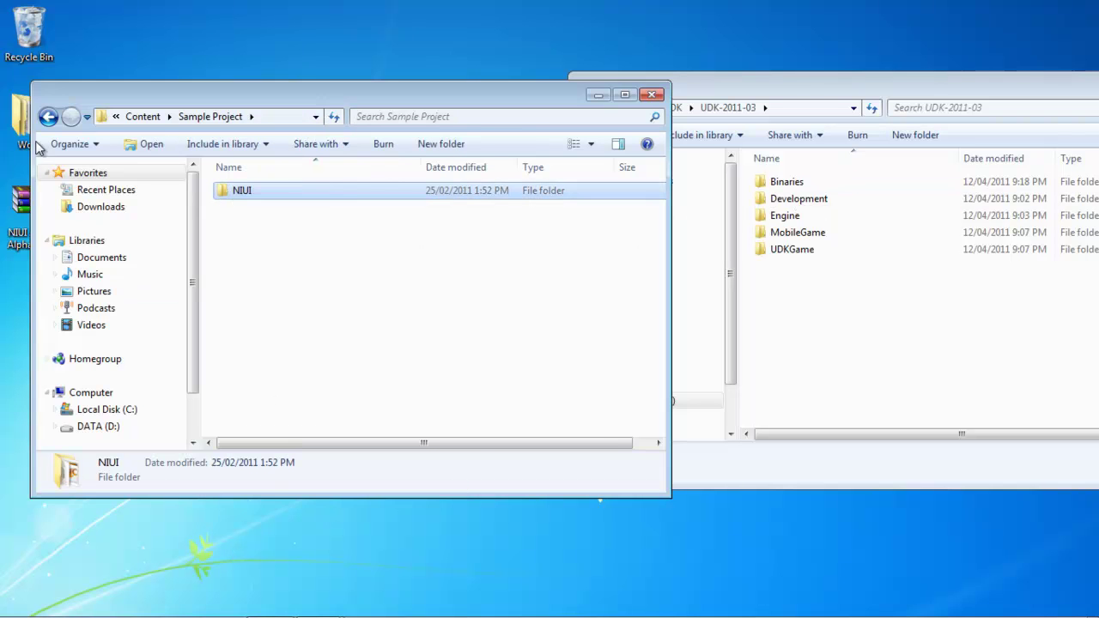
# - Paste the NIUI folder into UDK-2011-03\Development\Src
pyautogui.moveTo(536, 95); pyautogui.dragTo(502, 94)
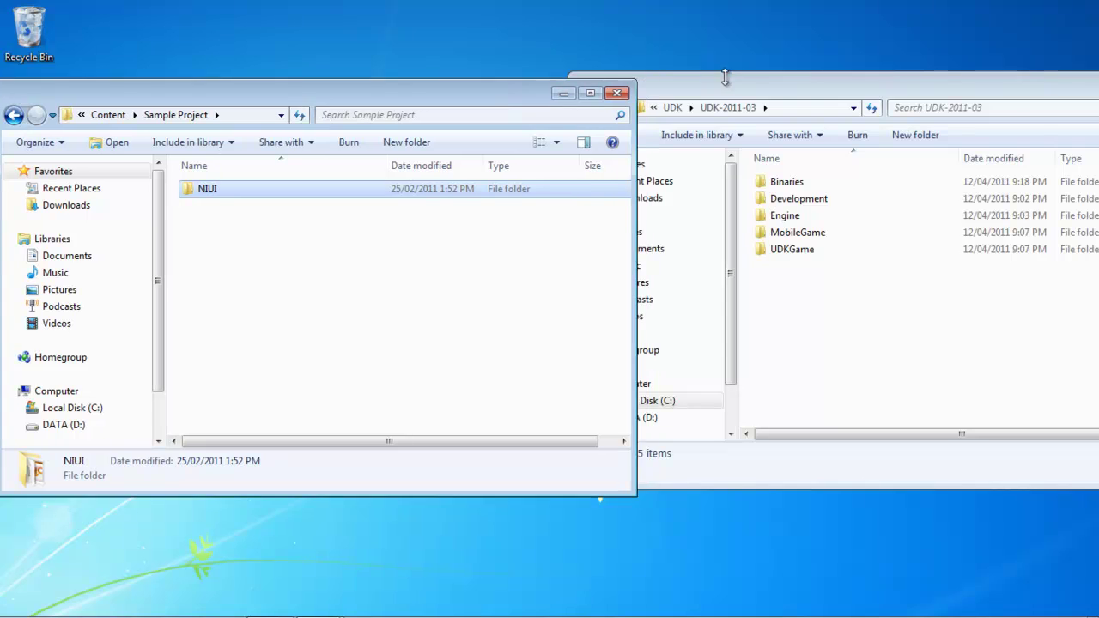
pyautogui.moveTo(731, 74); pyautogui.dragTo(589, 81)
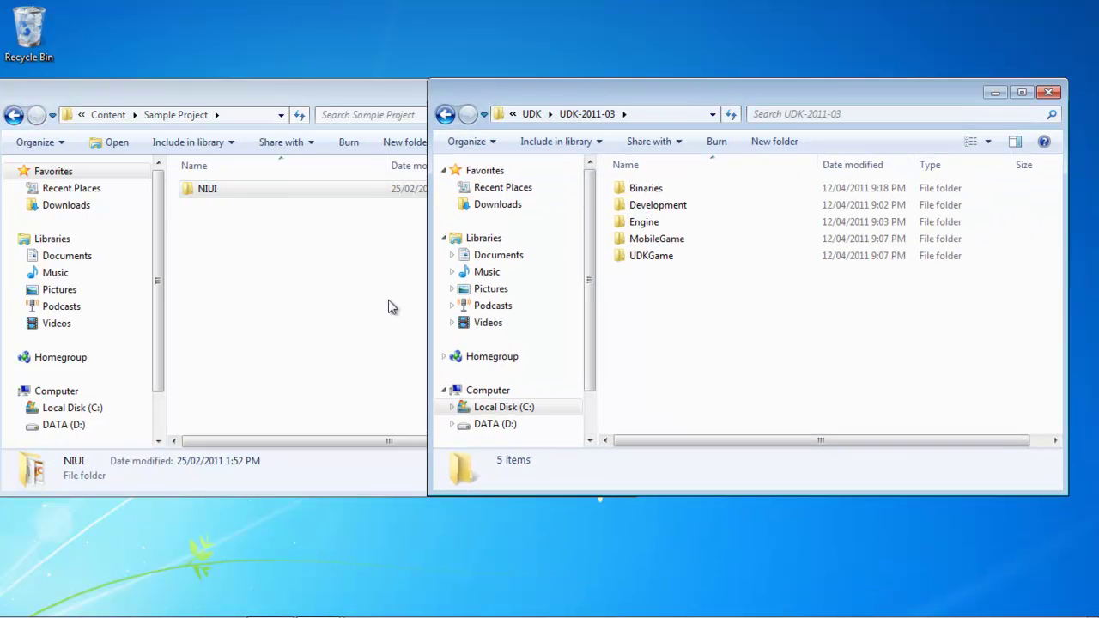
pyautogui.doubleClick(645, 206)
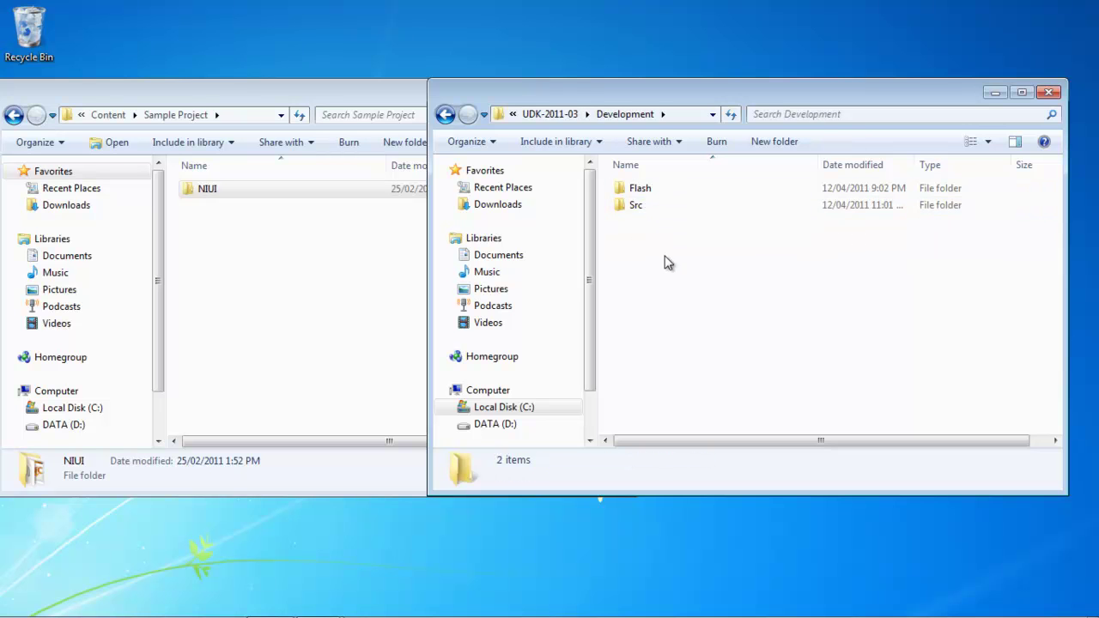
pyautogui.doubleClick(701, 209)
pyautogui.rightClick(1021, 324)
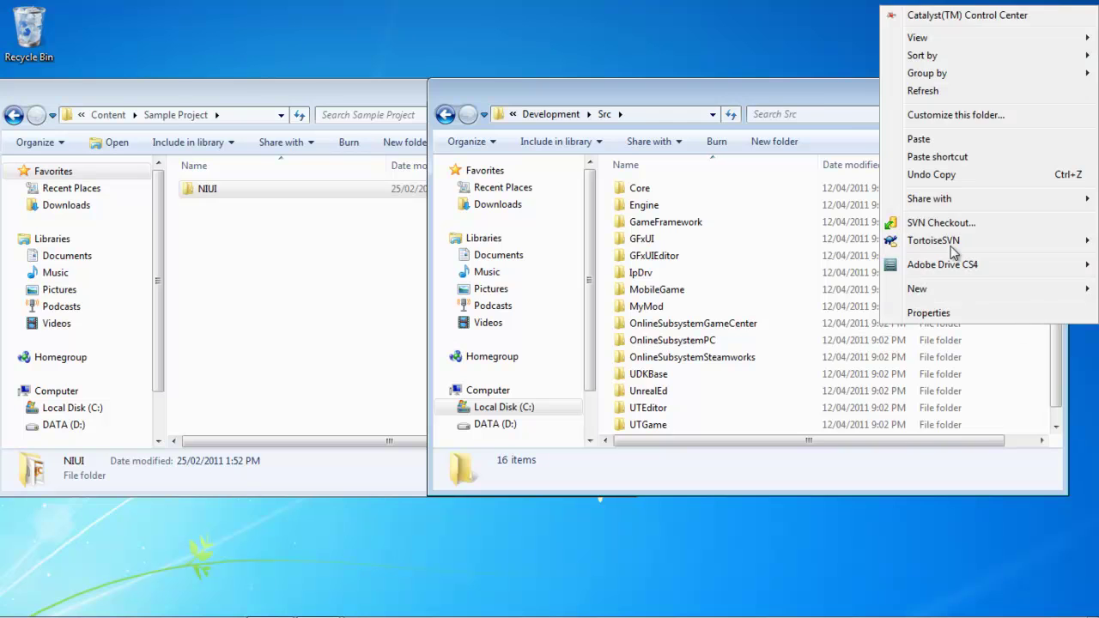
pyautogui.click(933, 143)
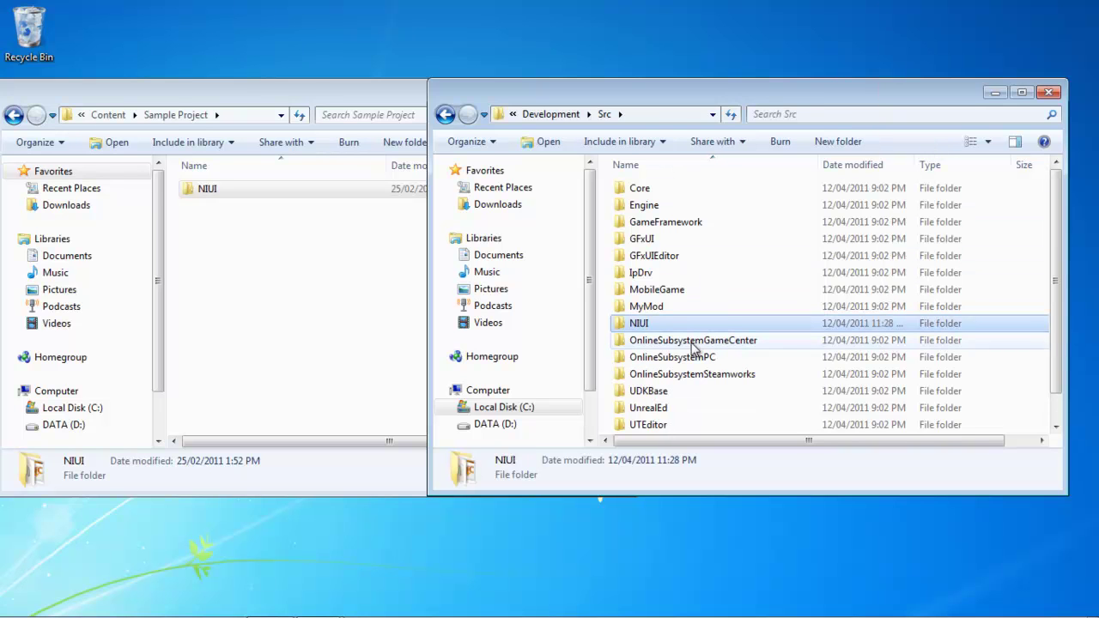
# - Keep the pasted folder named NIUI and browse to UDKGame\Config, selecting DefaultEngineUDK
pyautogui.click(644, 326)
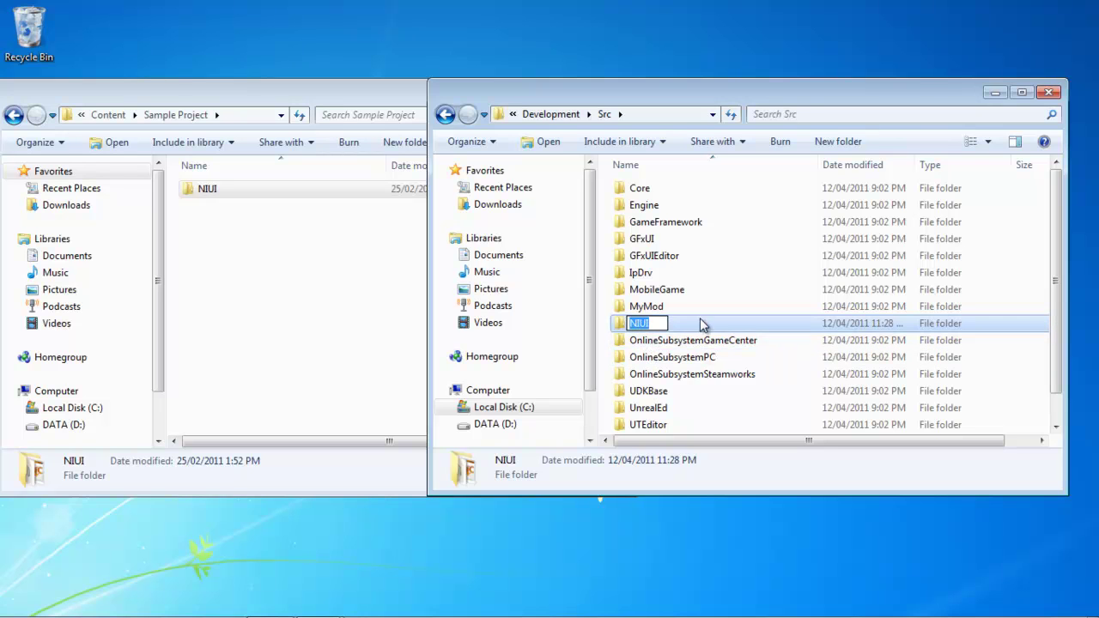
pyautogui.click(700, 306)
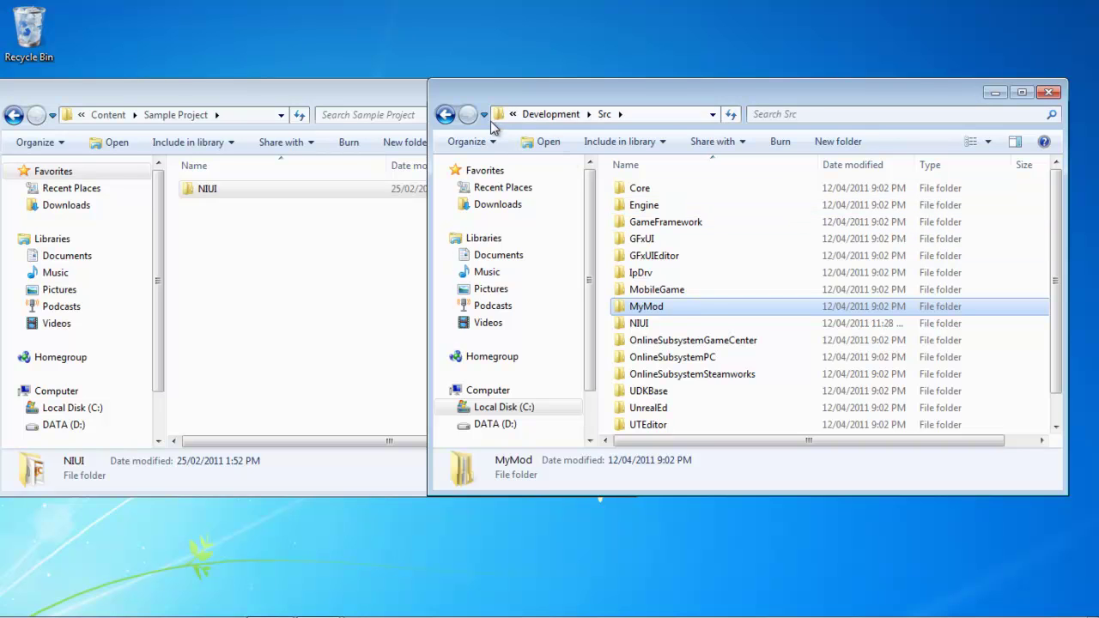
pyautogui.click(564, 116)
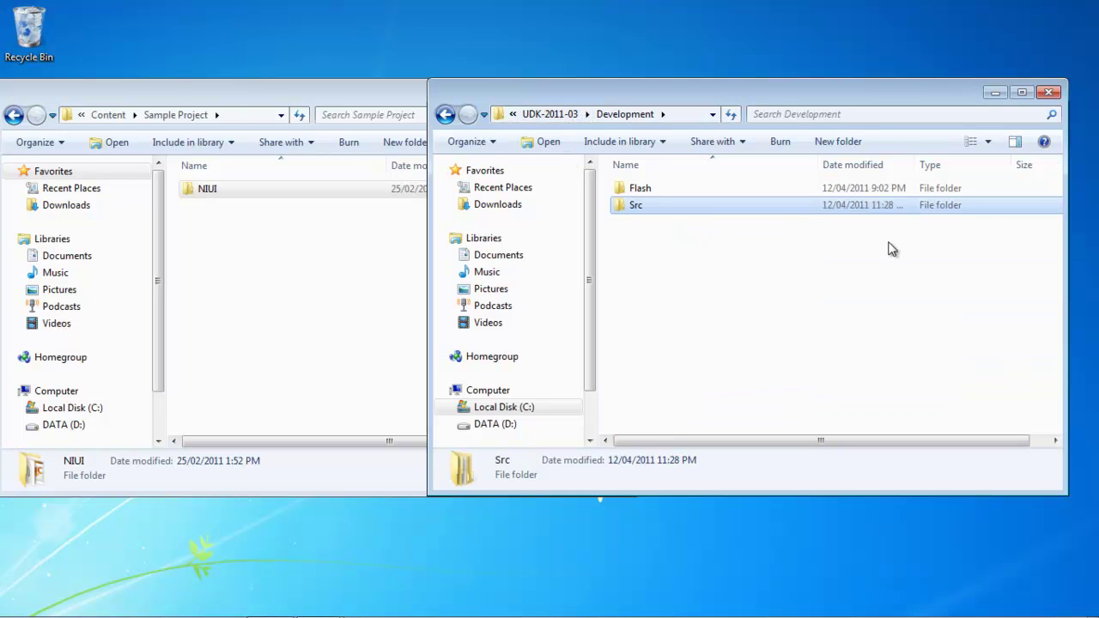
pyautogui.click(551, 115)
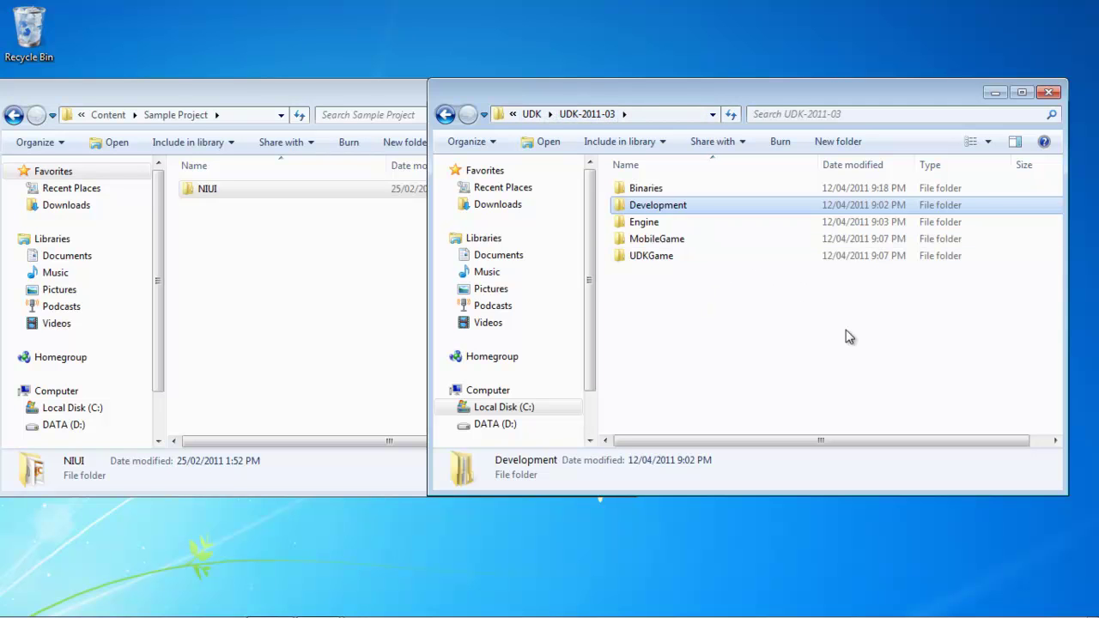
pyautogui.doubleClick(647, 258)
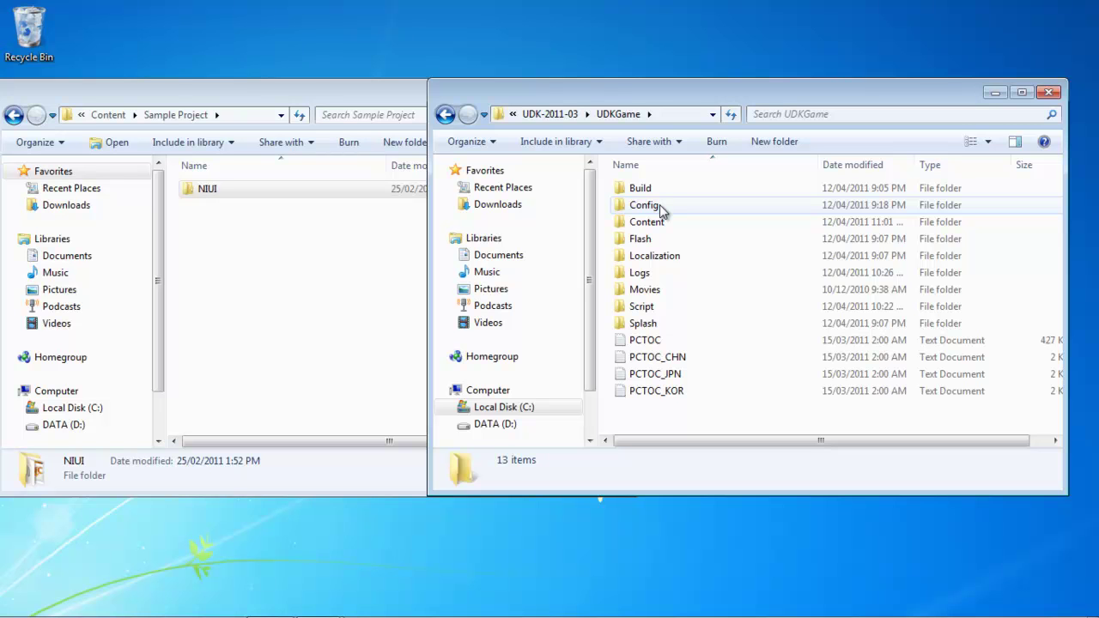
pyautogui.doubleClick(649, 207)
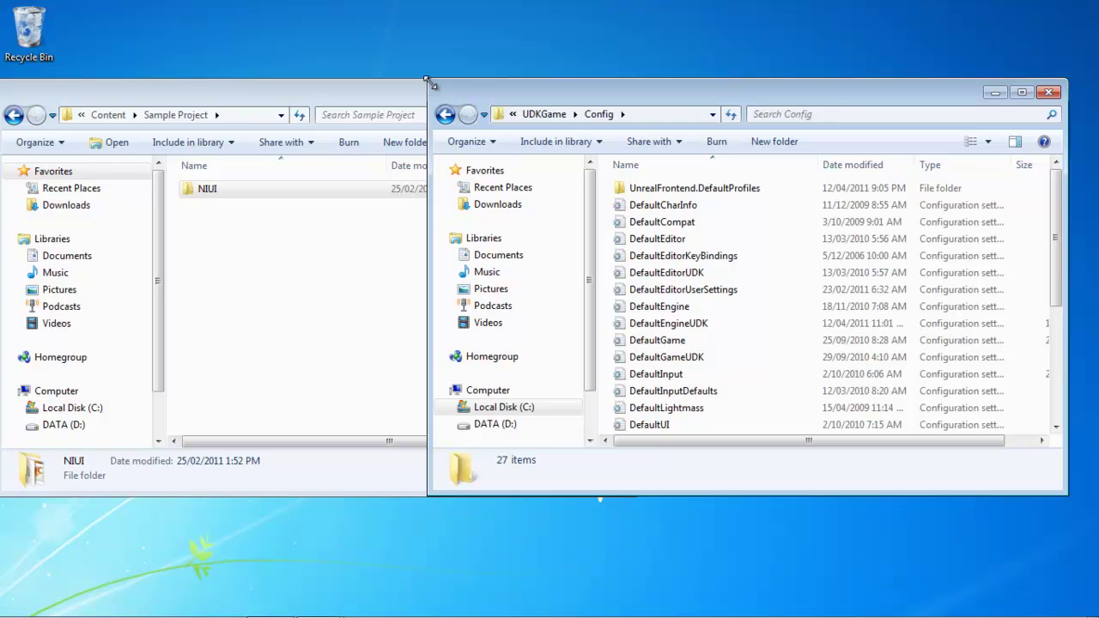
pyautogui.click(675, 325)
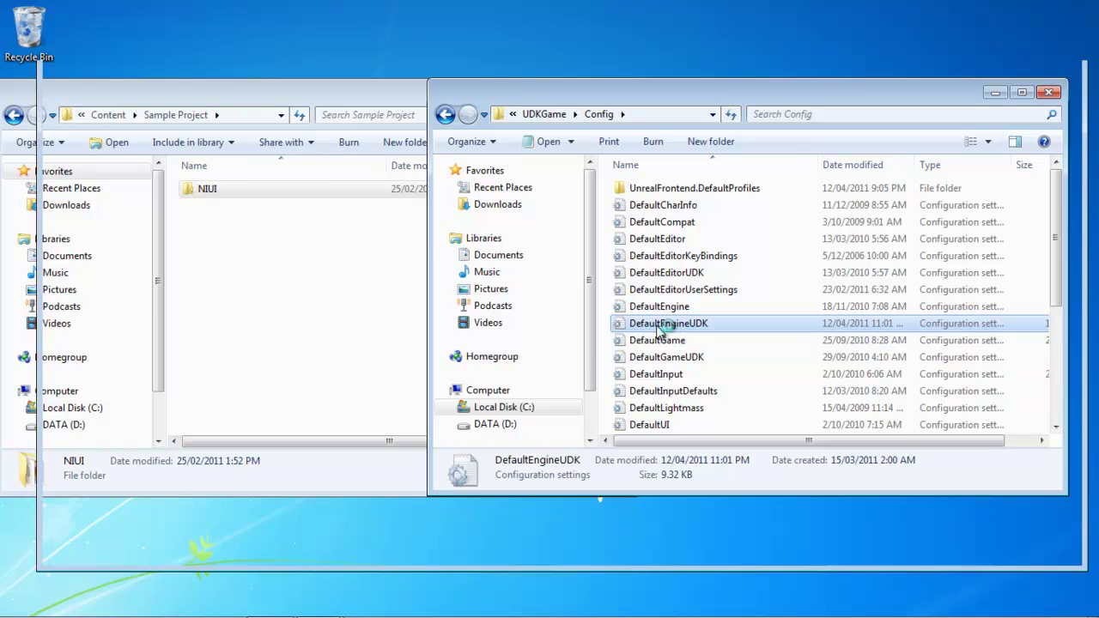
# - Open DefaultEngineUDK in Notepad and find the ModEditPackages setting
pyautogui.doubleClick(662, 333)
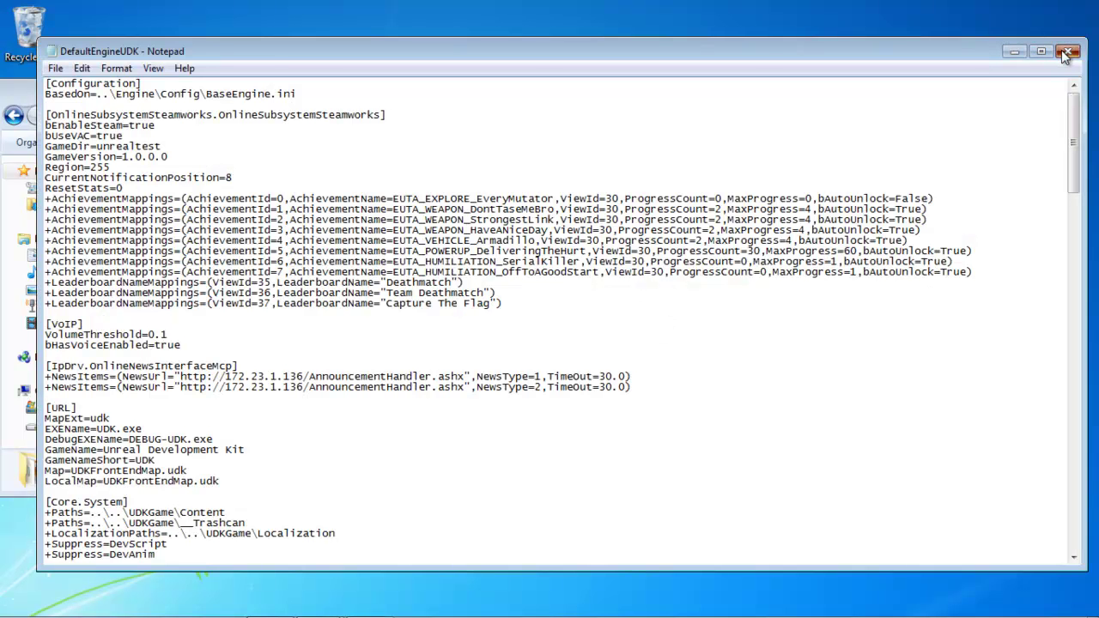
pyautogui.click(1067, 52)
pyautogui.rightClick(653, 324)
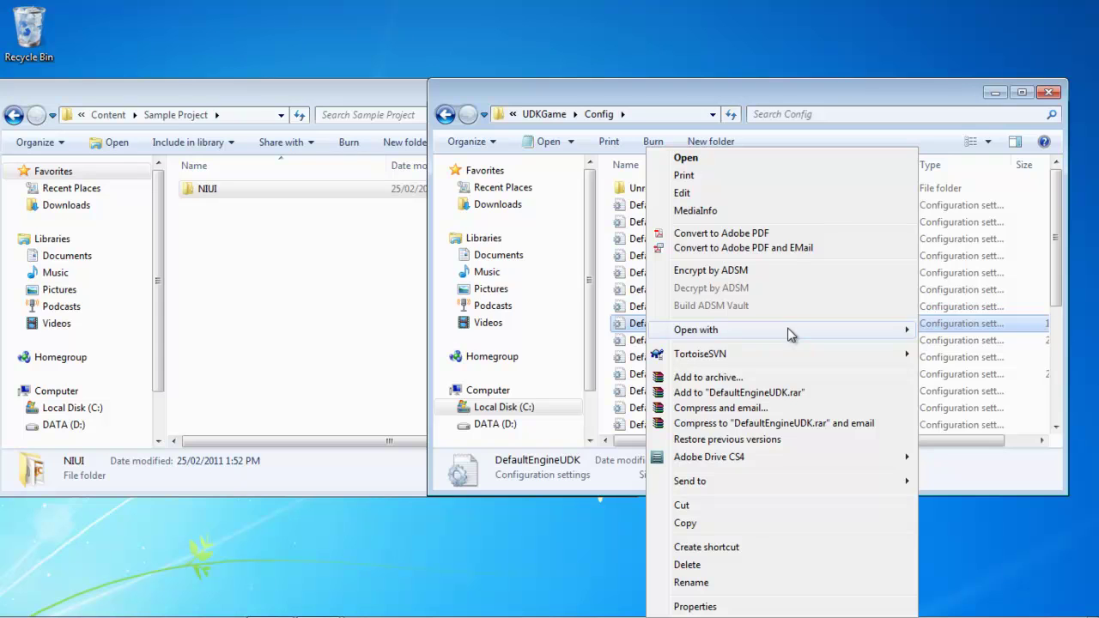
pyautogui.click(955, 335)
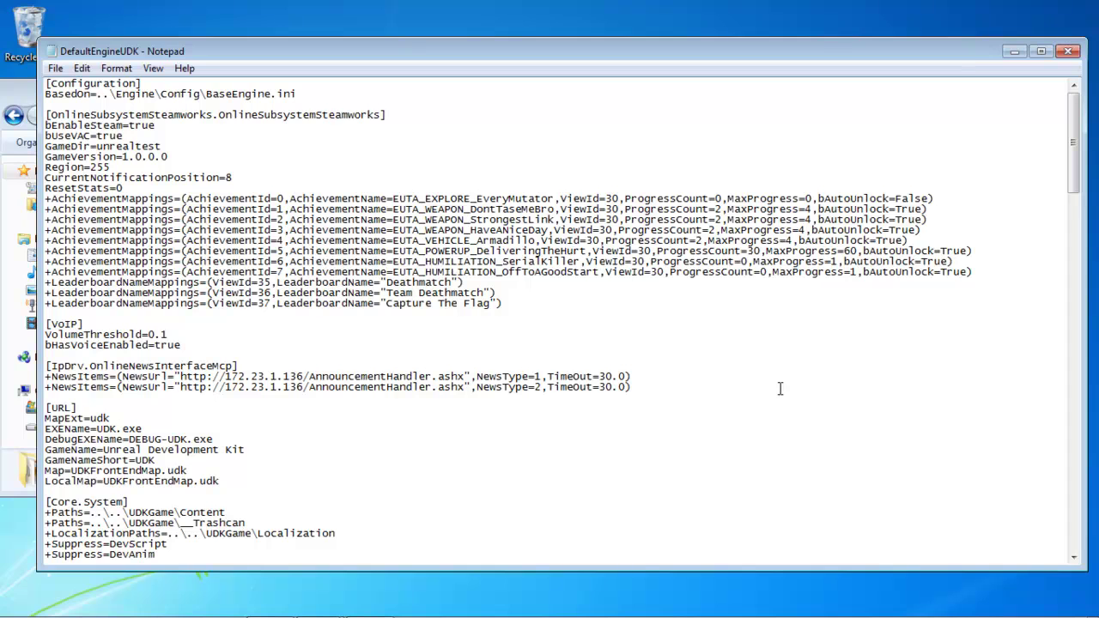
pyautogui.hotkey('ctrl', 'f')
pyautogui.write('ModEditPackages')
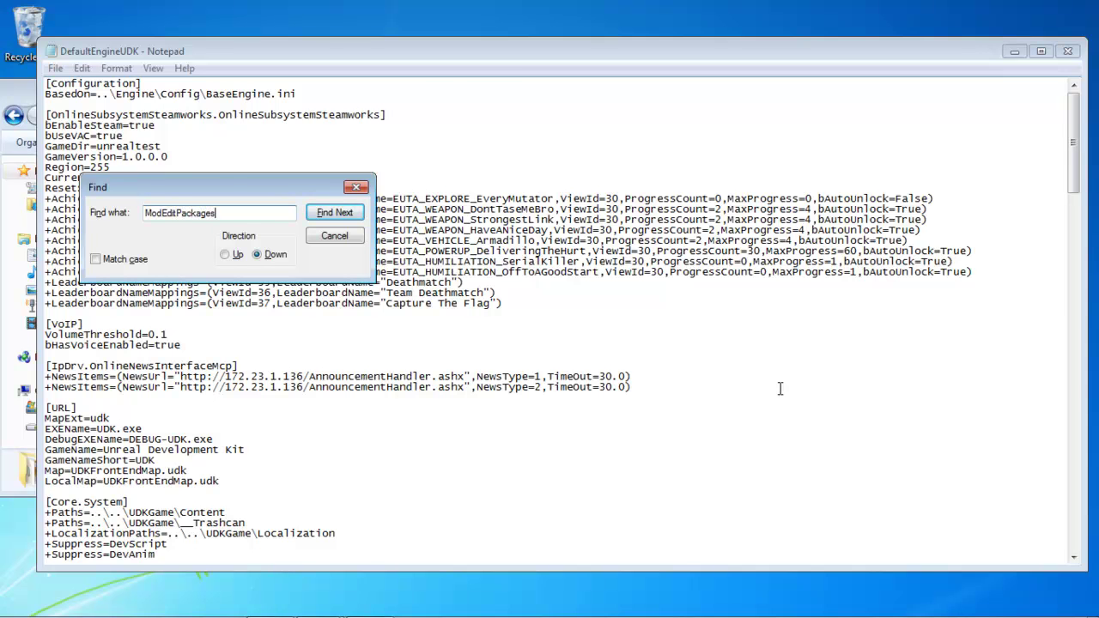
pyautogui.press('Return')
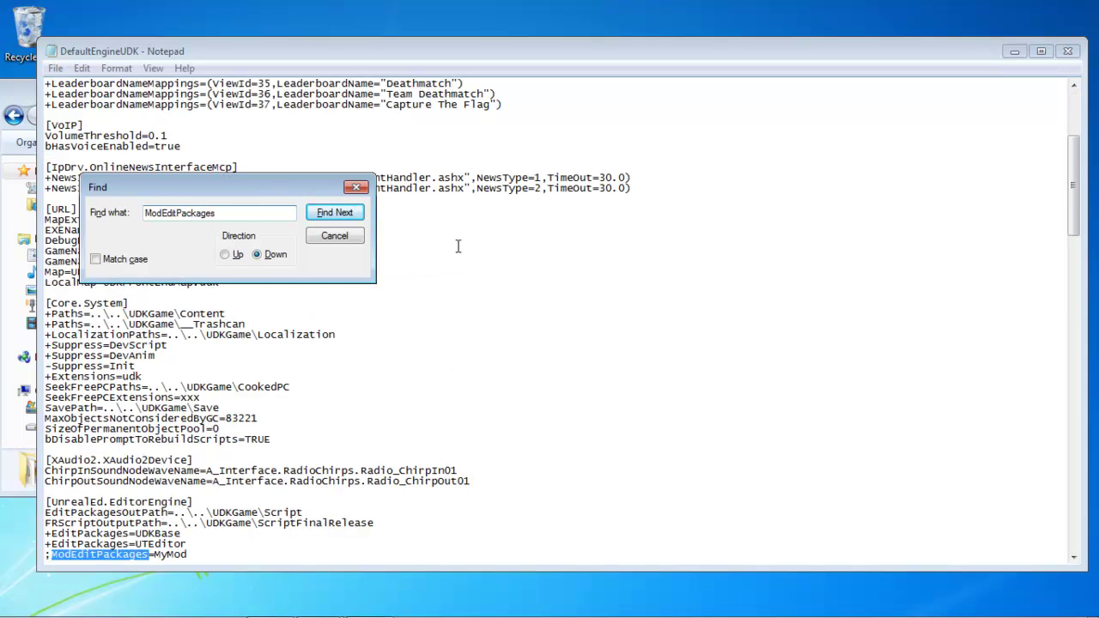
pyautogui.click(357, 187)
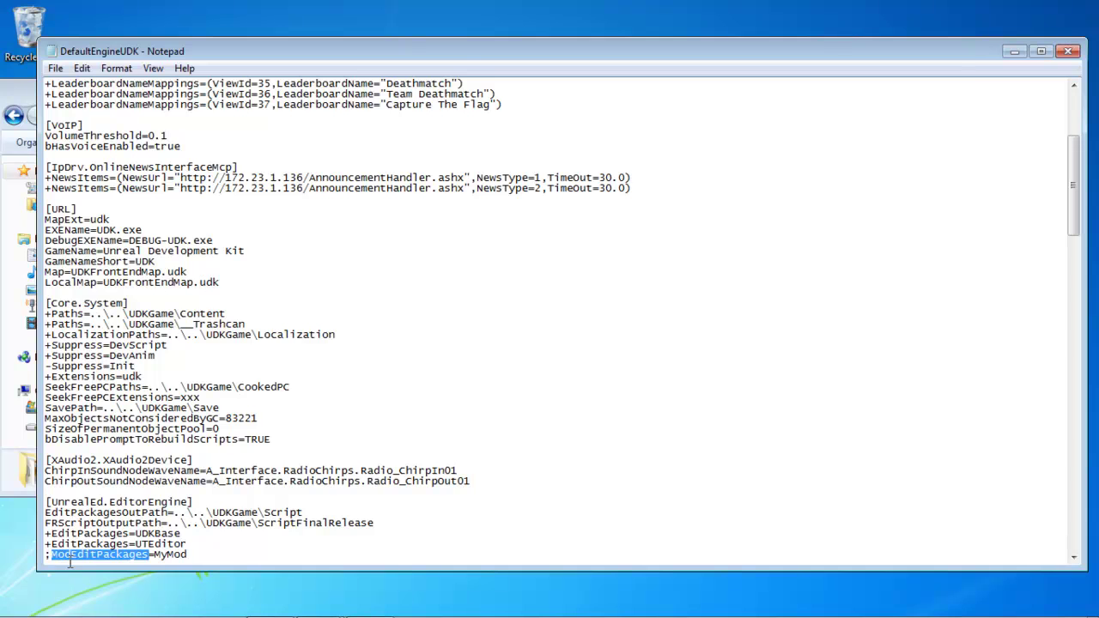
# - Uncomment the line as ModEditPackages=NIUI, save the file and close Notepad
pyautogui.scroll(-3, 176, 464)
pyautogui.click(193, 461)
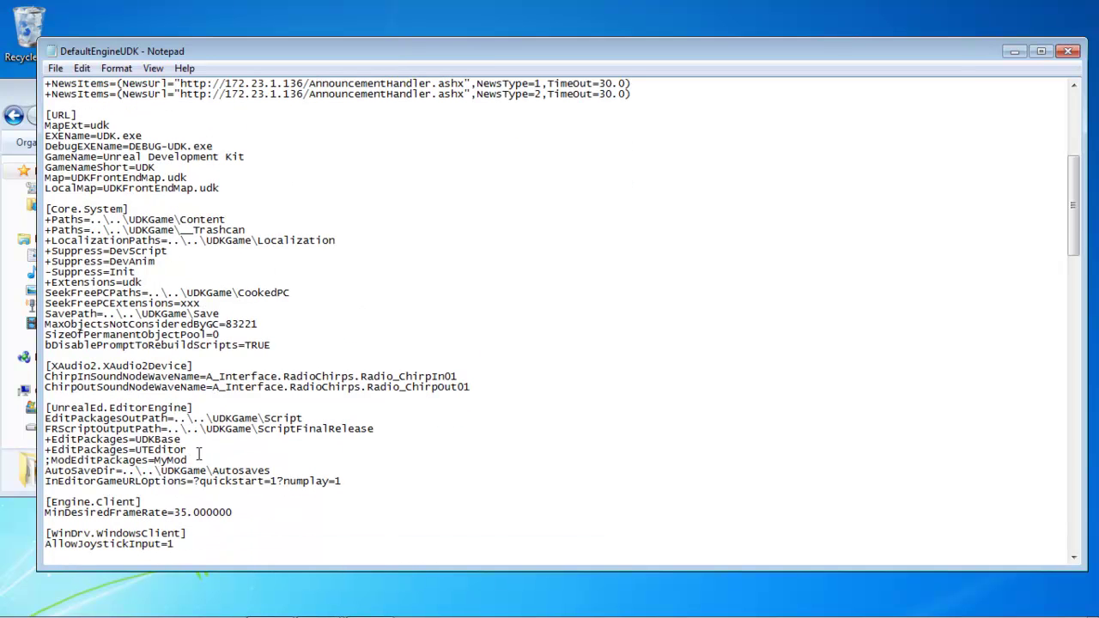
pyautogui.press('Delete')
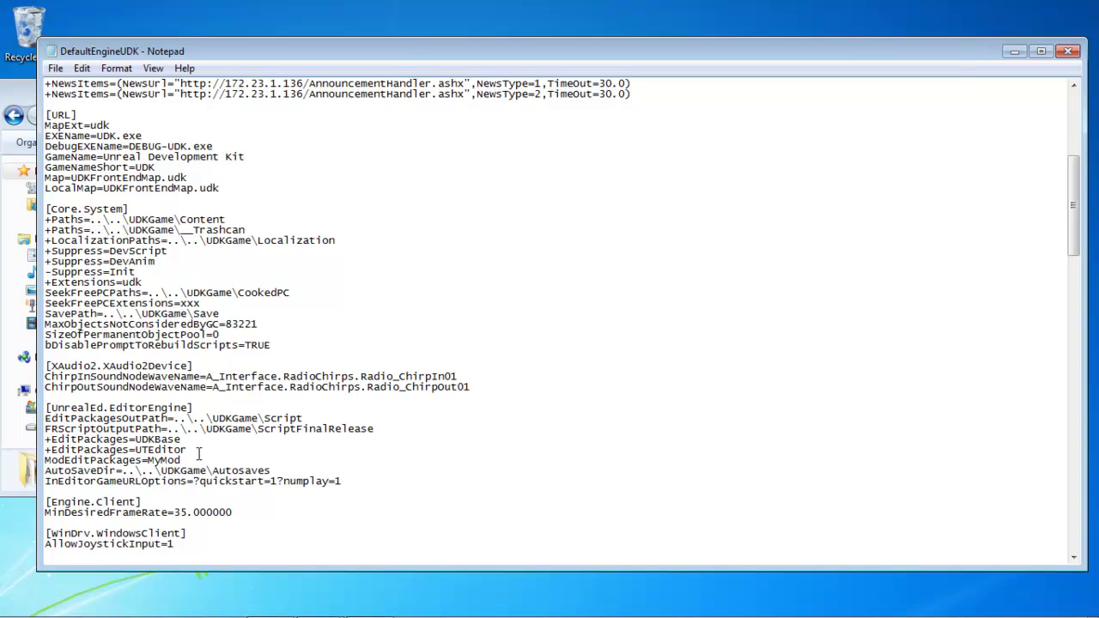
pyautogui.press('BackSpace')
pyautogui.press('BackSpace')
pyautogui.press('BackSpace')
pyautogui.hotkey('shift', 'Home')
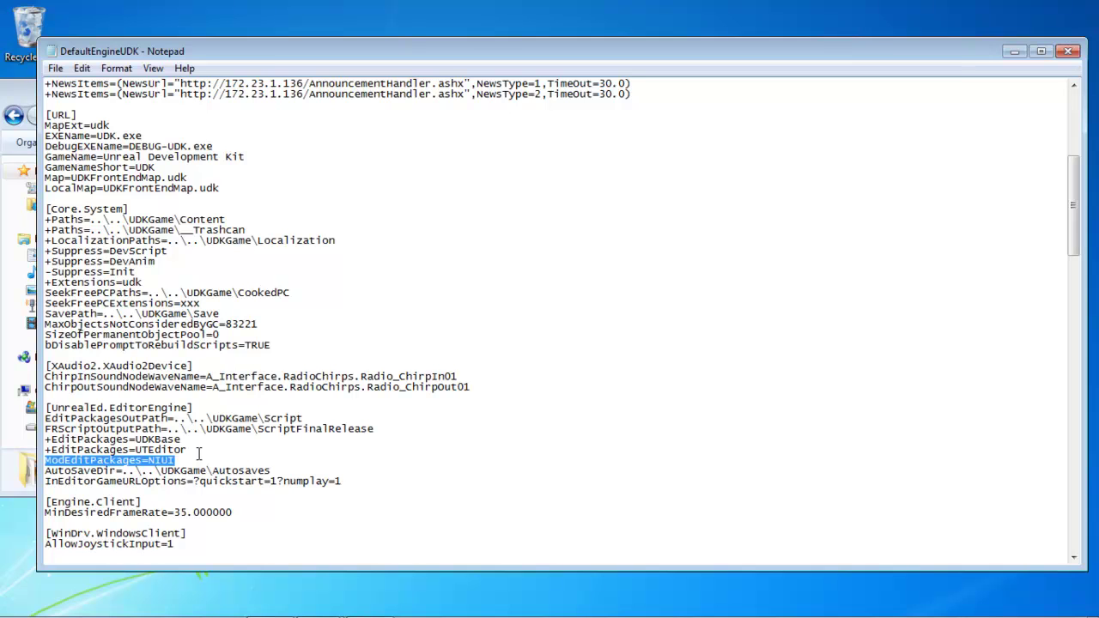
pyautogui.moveTo(183, 465); pyautogui.dragTo(26, 463)
pyautogui.click(55, 69)
pyautogui.click(112, 126)
pyautogui.click(1068, 50)
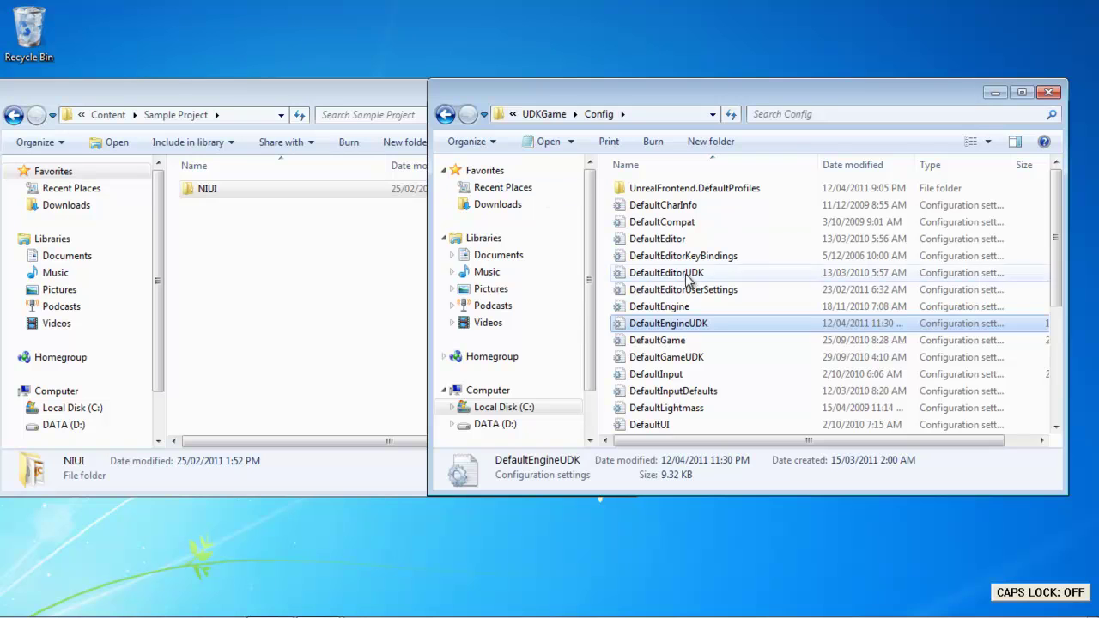
# - Move the UDK window from Config up to UDKGame and into its Content folder
pyautogui.click(654, 240)
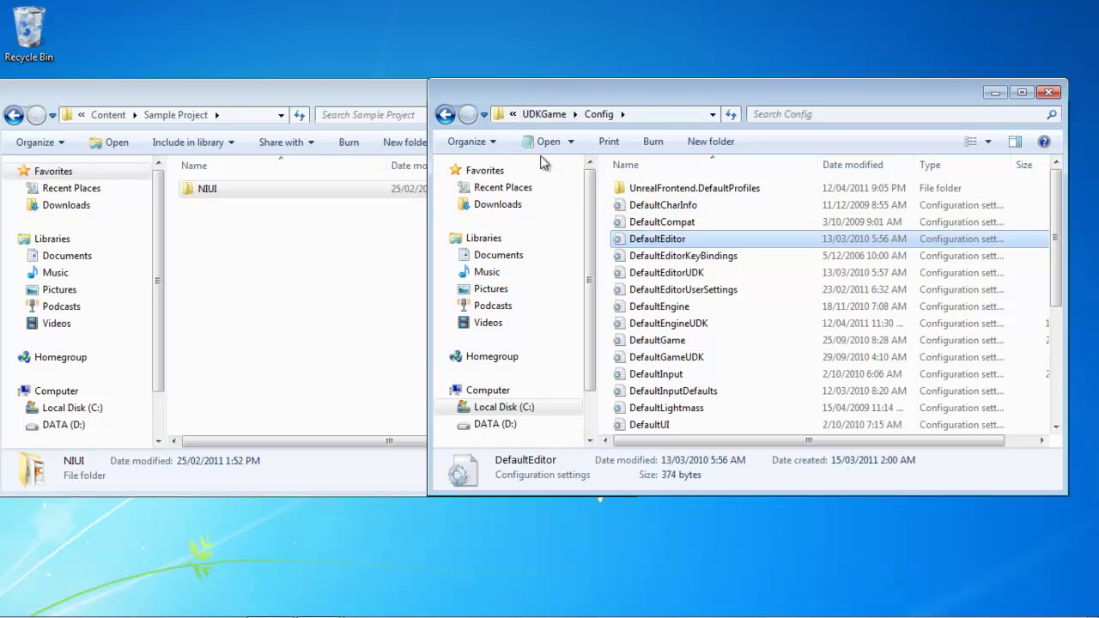
pyautogui.click(543, 114)
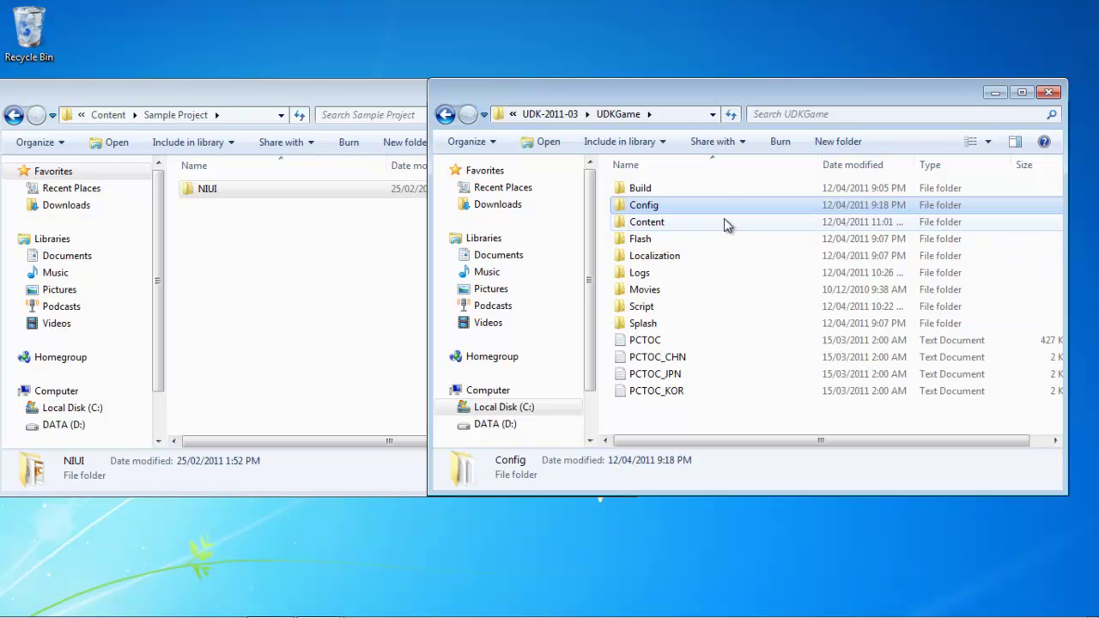
pyautogui.doubleClick(679, 225)
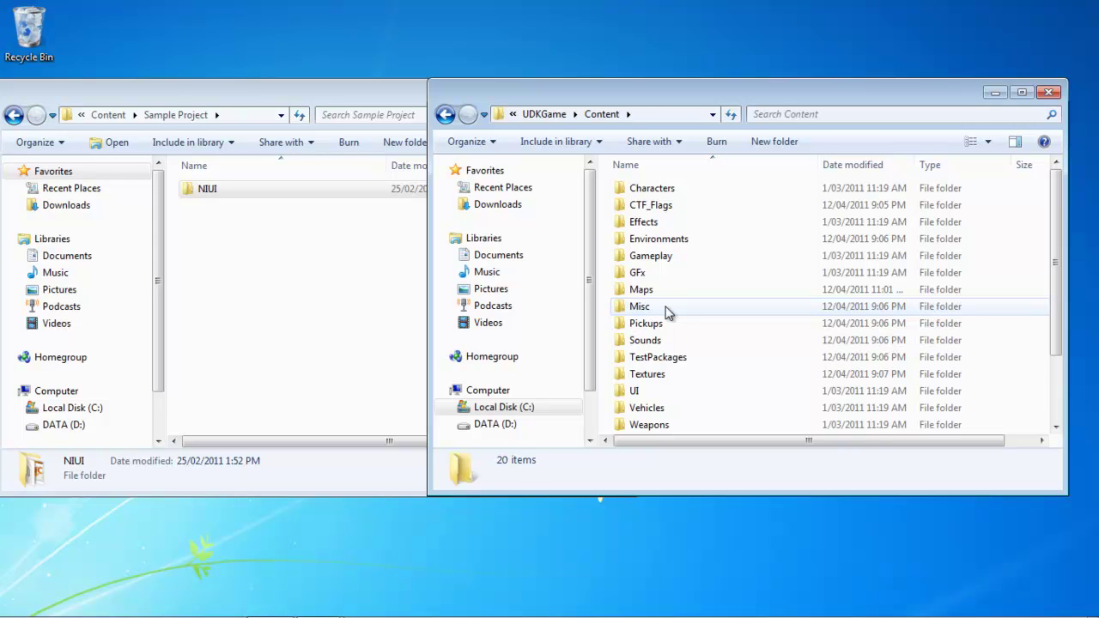
# - Return the left window to NIUI API - Alpha v1.1 and open Content > Unreal Packages
pyautogui.click(273, 272)
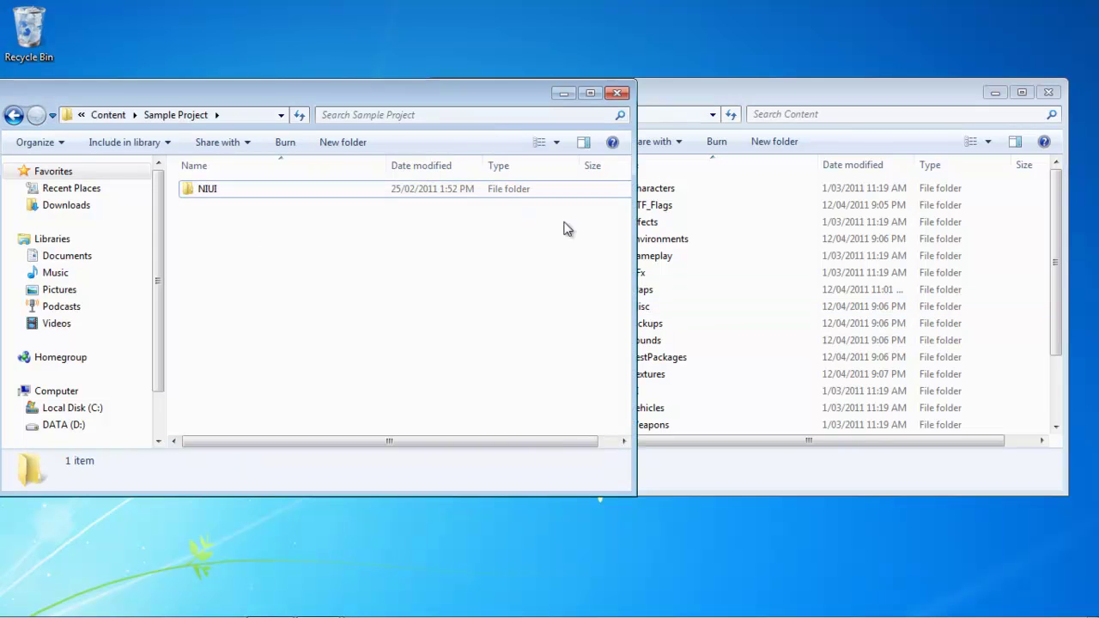
pyautogui.moveTo(323, 94); pyautogui.dragTo(350, 93)
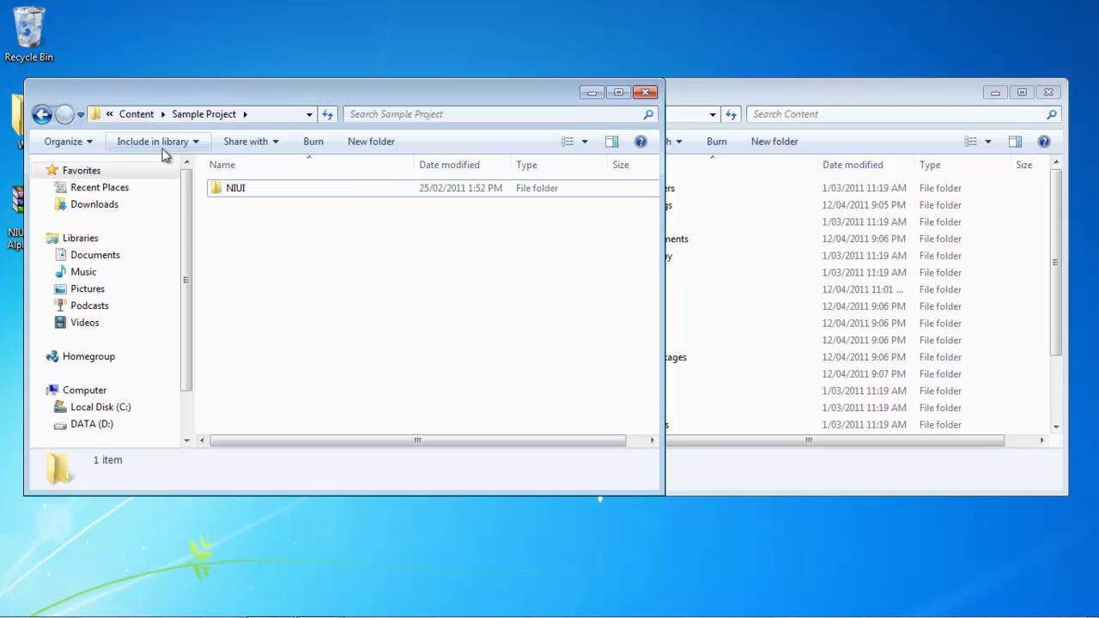
pyautogui.click(45, 117)
pyautogui.click(314, 349)
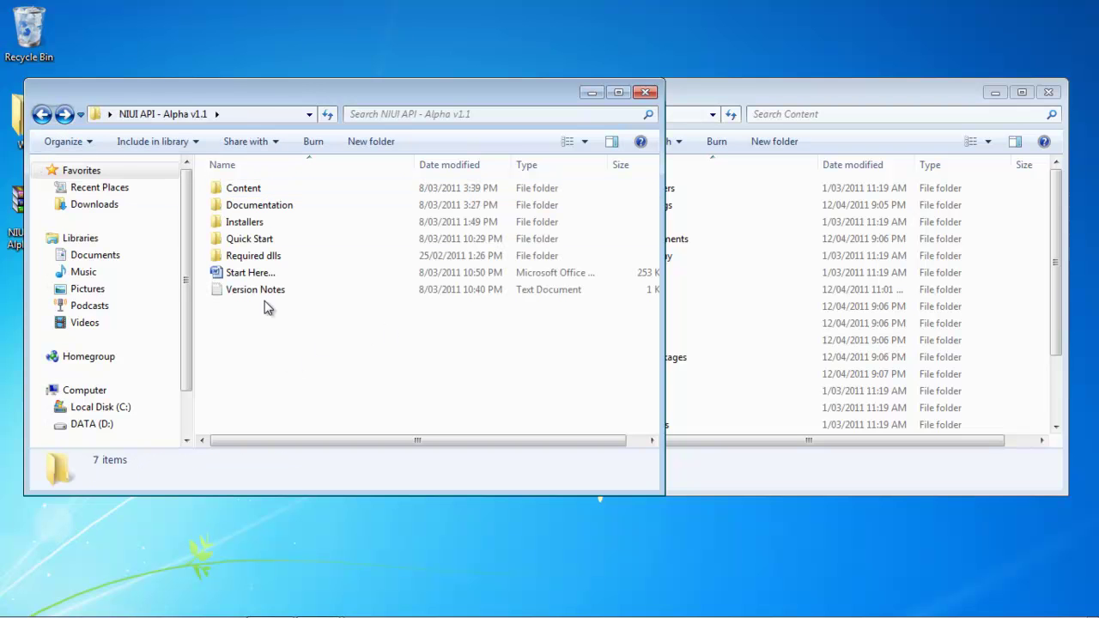
pyautogui.click(245, 192)
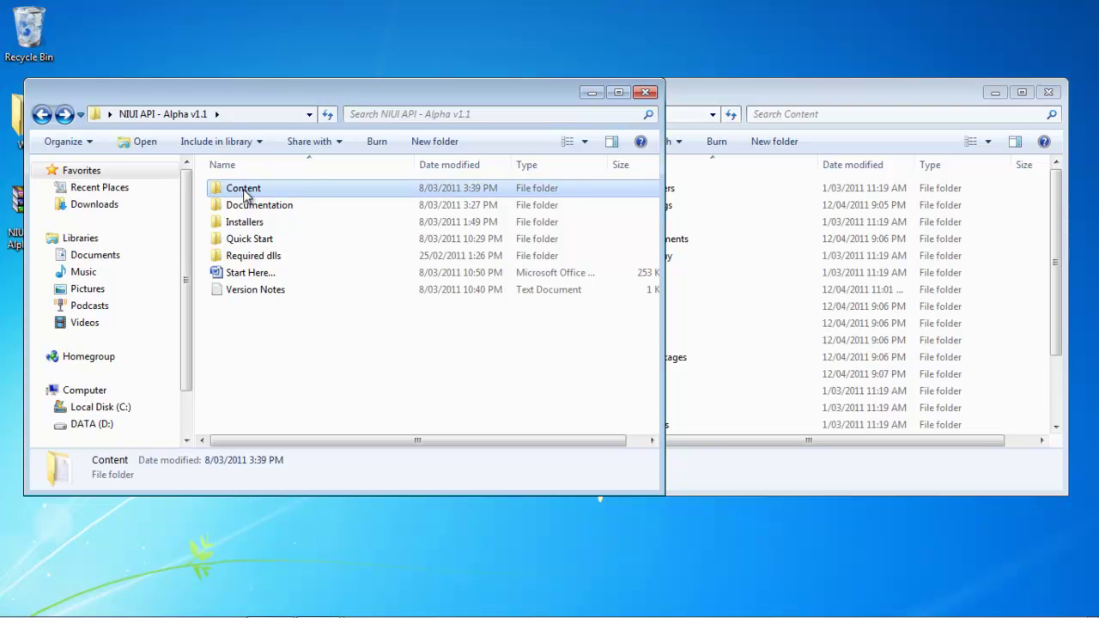
pyautogui.doubleClick(246, 194)
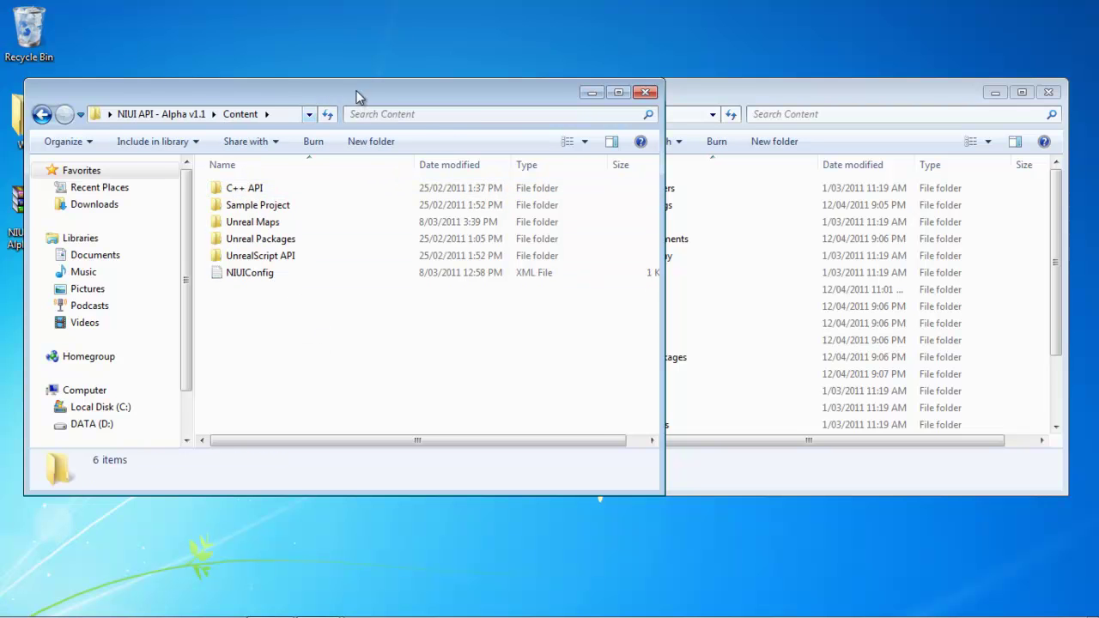
pyautogui.moveTo(361, 95); pyautogui.dragTo(329, 91)
pyautogui.moveTo(713, 93); pyautogui.dragTo(768, 79)
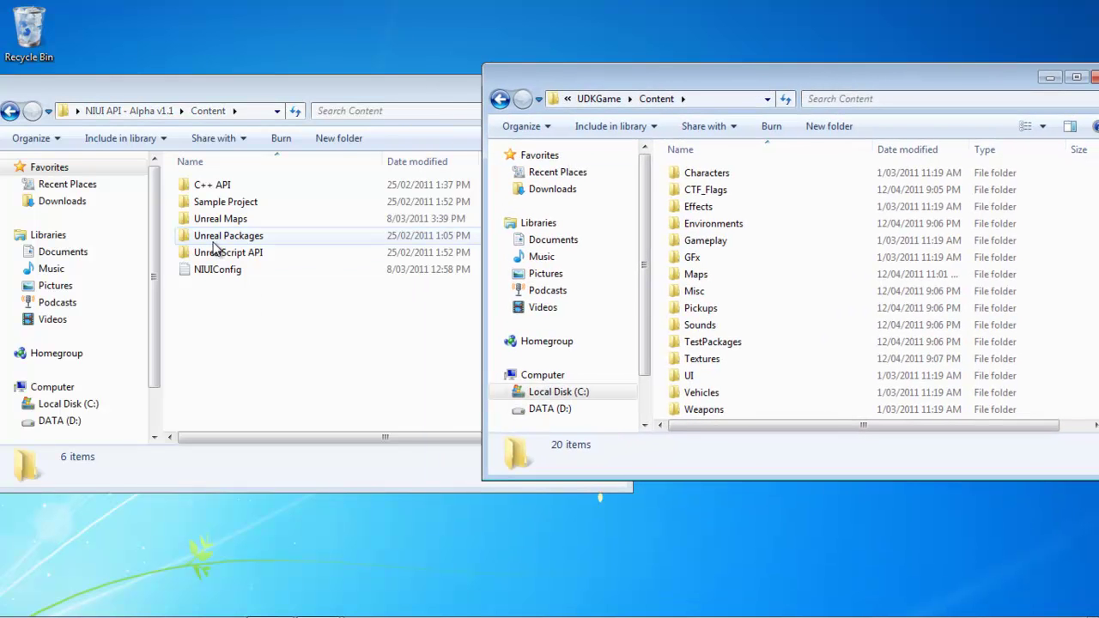
pyautogui.click(222, 266)
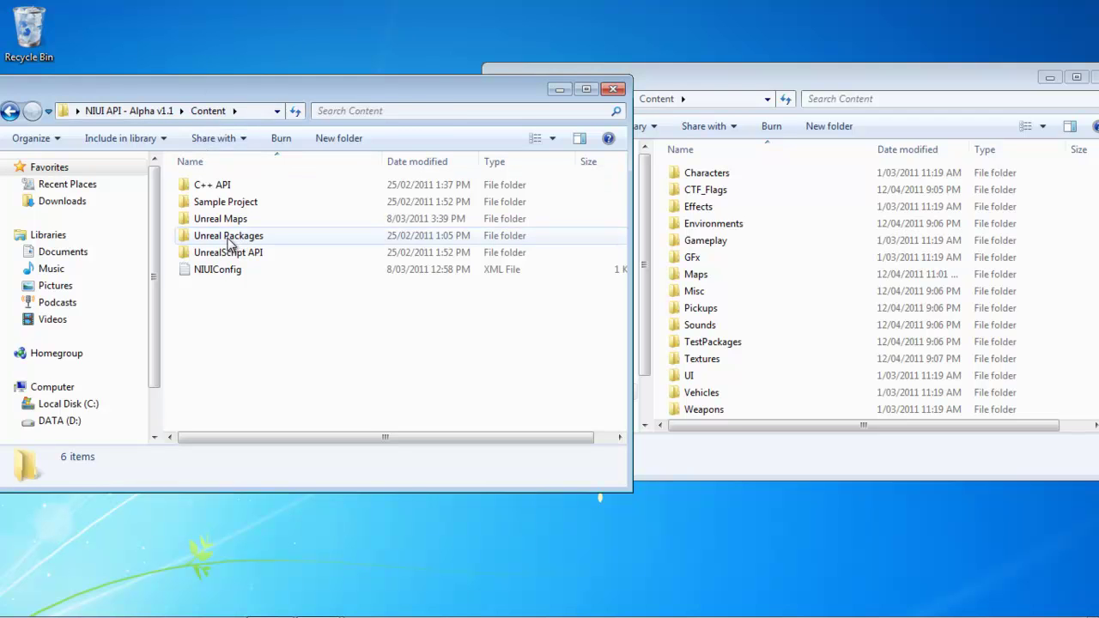
pyautogui.doubleClick(229, 244)
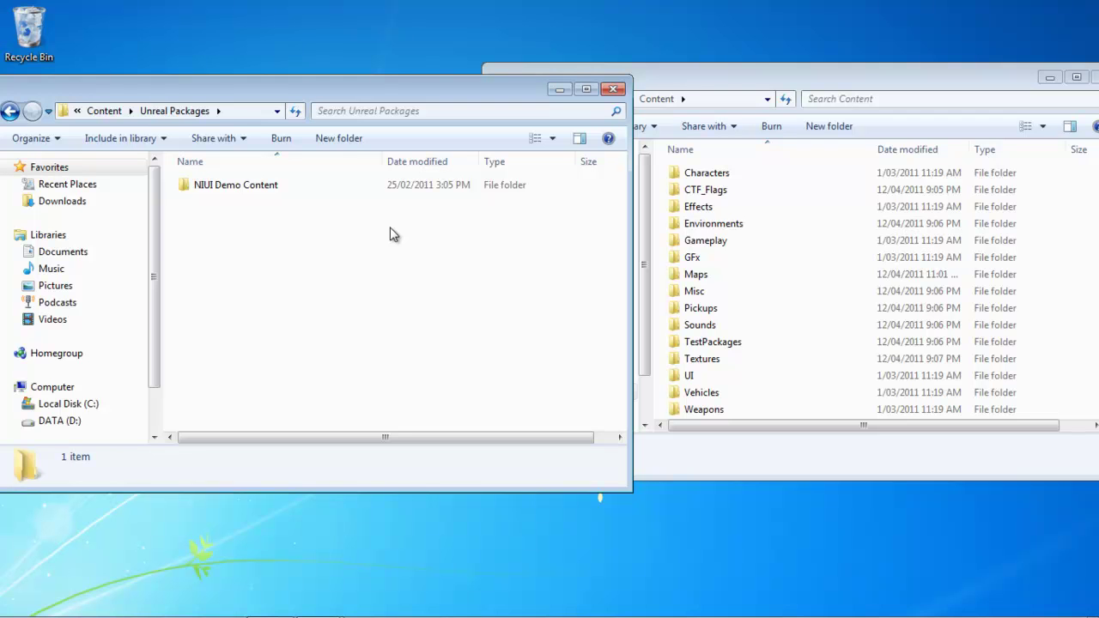
# - Copy the NIUI Demo Content folder and paste it into UDKGame's Content folder
pyautogui.rightClick(270, 193)
pyautogui.click(383, 505)
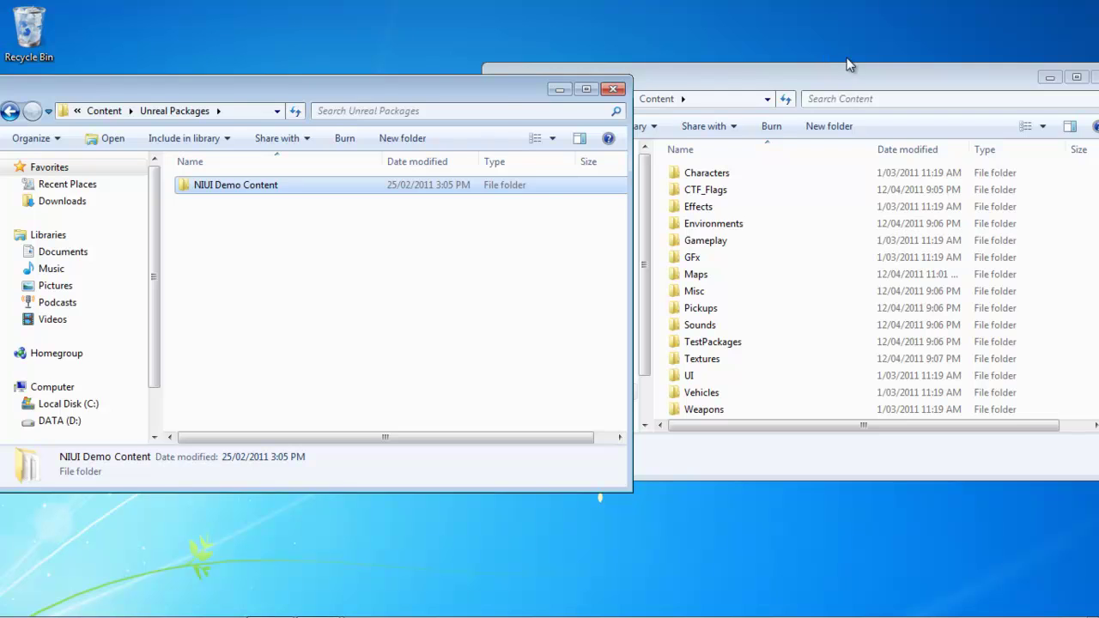
pyautogui.moveTo(847, 68); pyautogui.dragTo(703, 69)
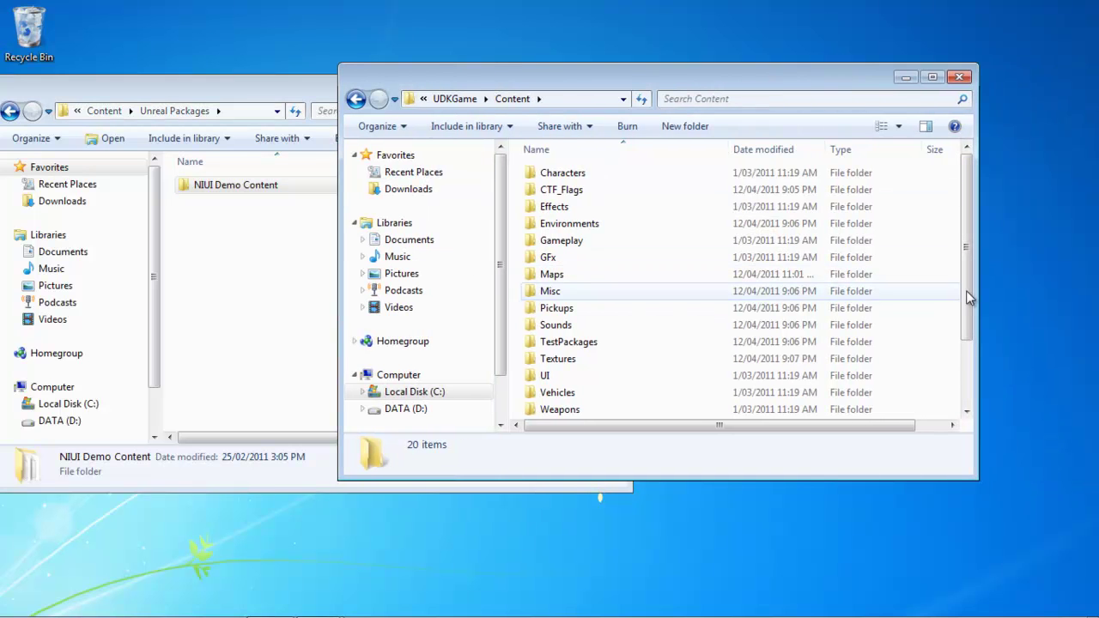
pyautogui.rightClick(922, 292)
pyautogui.click(956, 423)
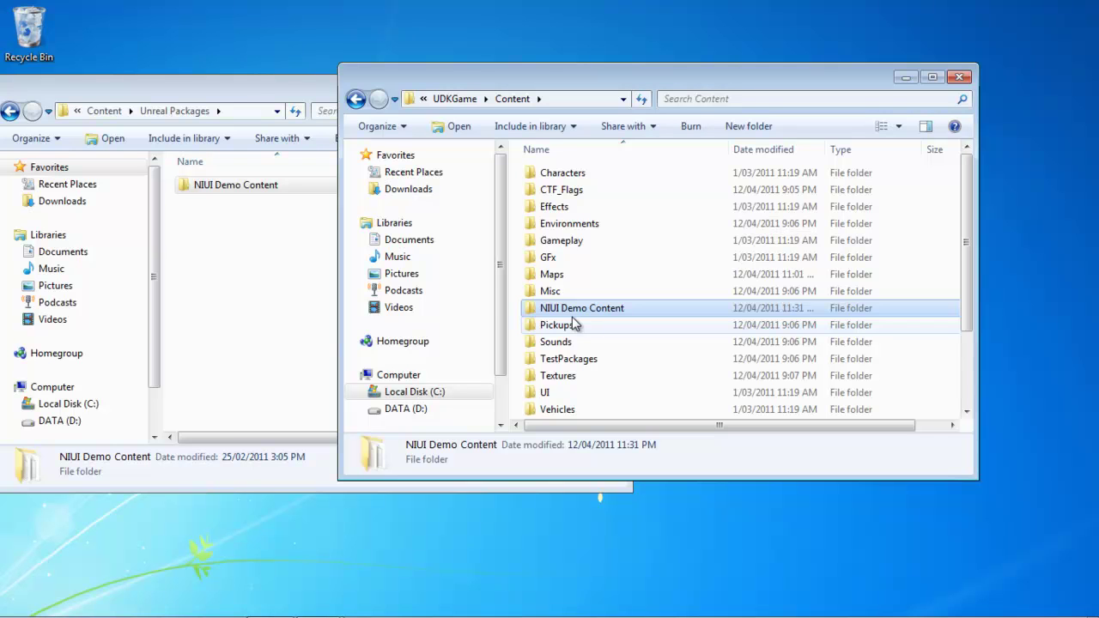
pyautogui.click(591, 276)
pyautogui.click(262, 259)
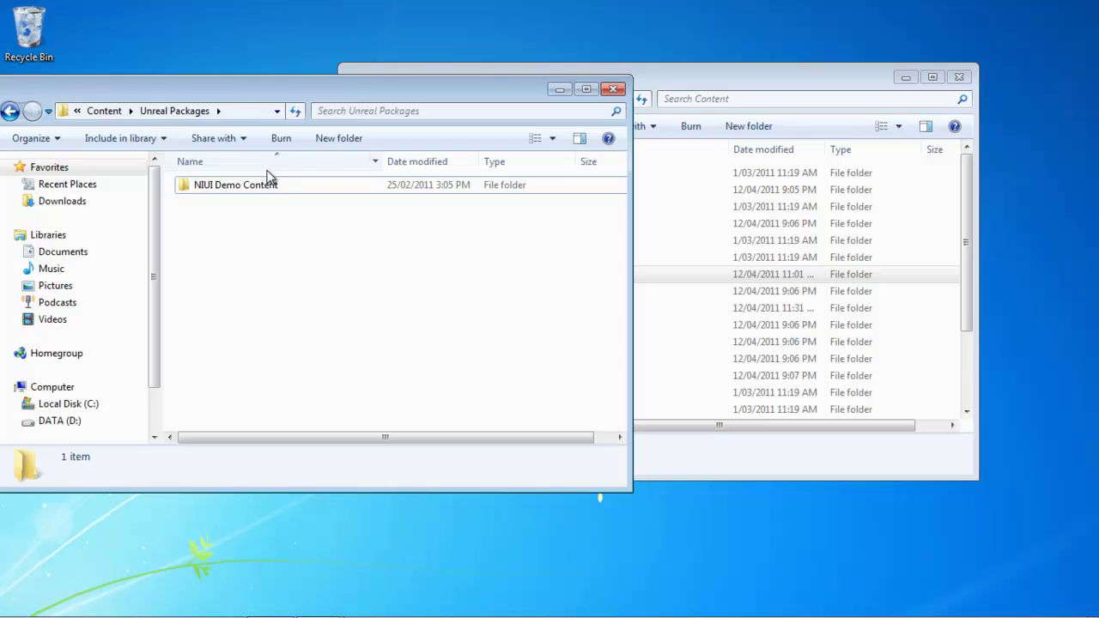
# - Open the NIUI Unreal Maps folder and copy NIUITestBed.udk
pyautogui.click(120, 113)
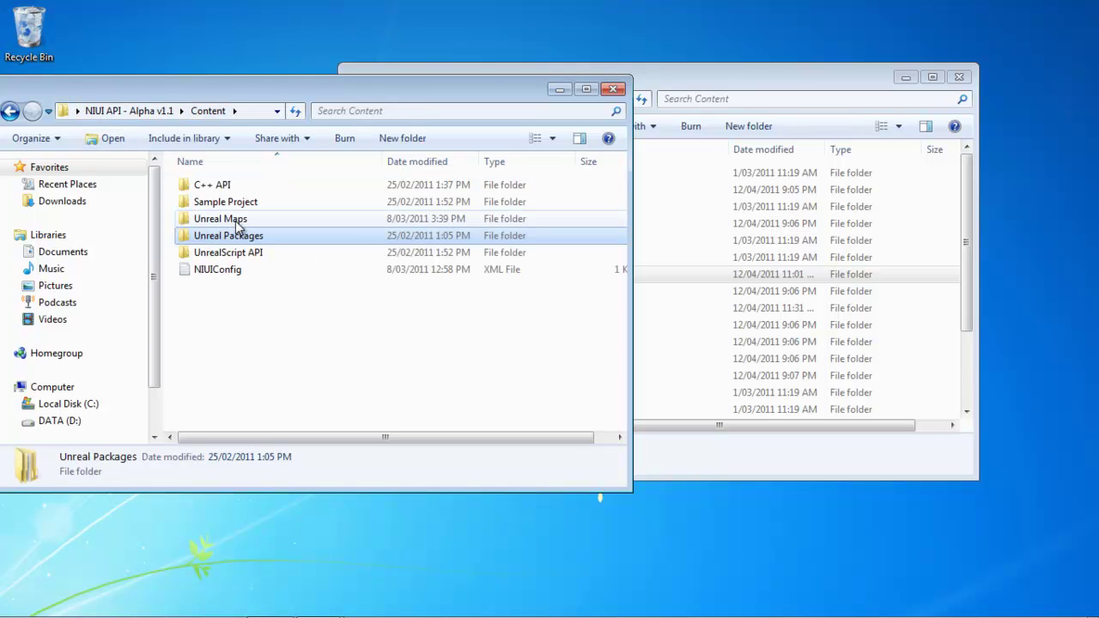
pyautogui.doubleClick(239, 222)
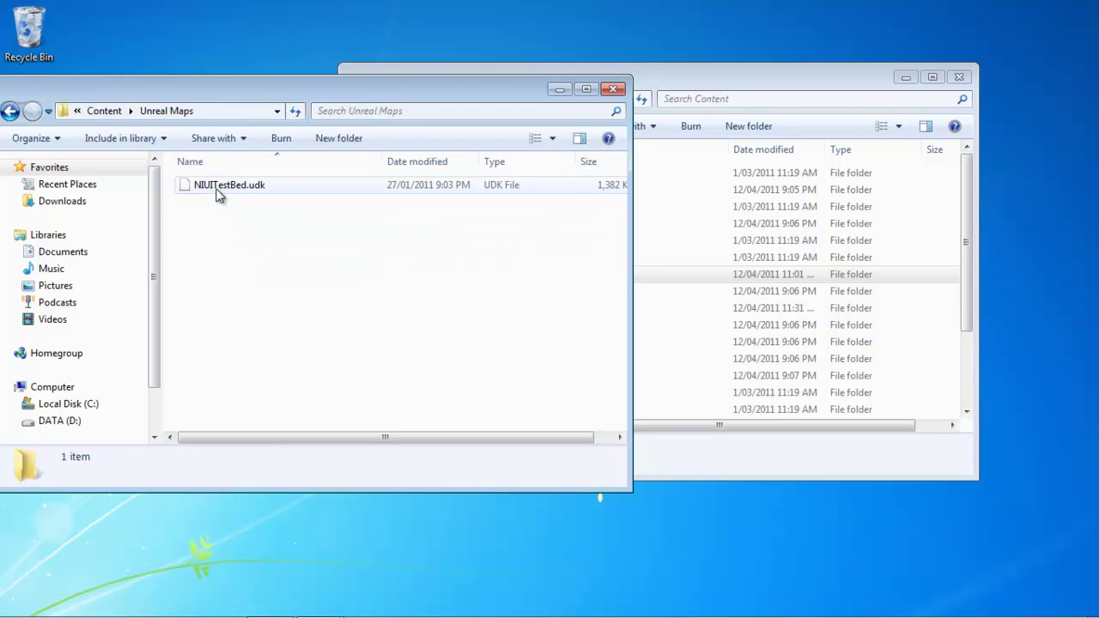
pyautogui.click(9, 111)
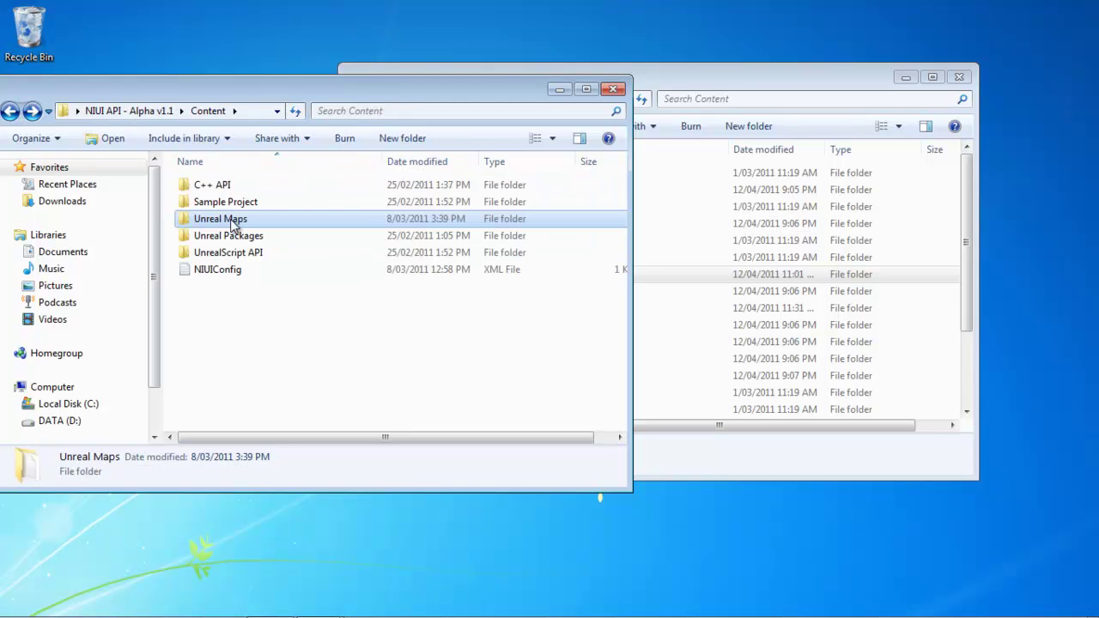
pyautogui.doubleClick(234, 222)
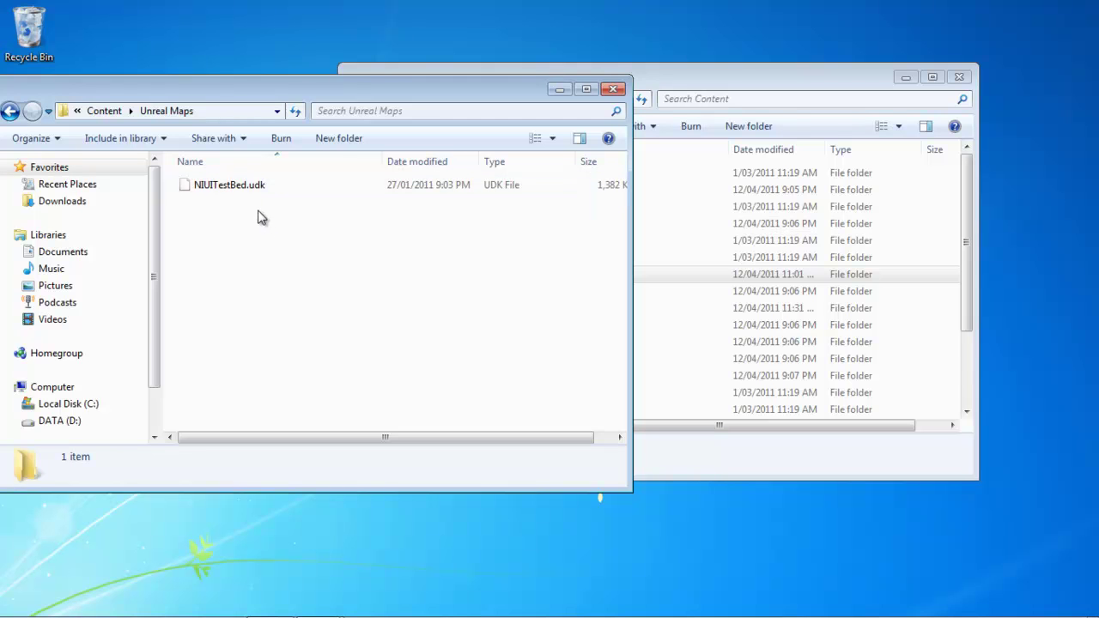
pyautogui.click(232, 189)
pyautogui.rightClick(230, 189)
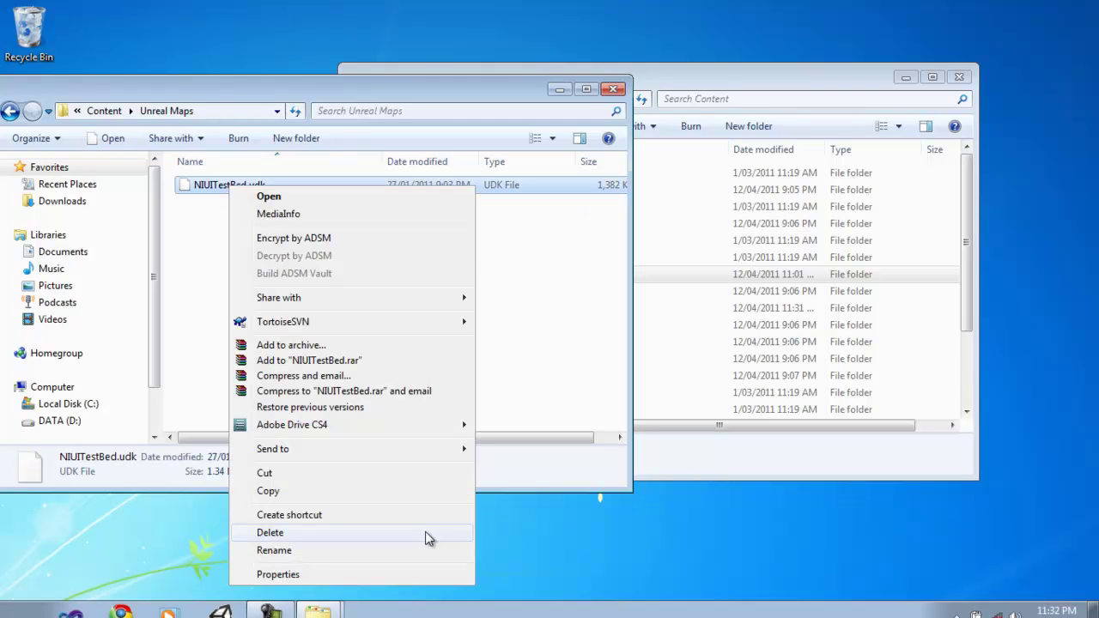
pyautogui.click(323, 490)
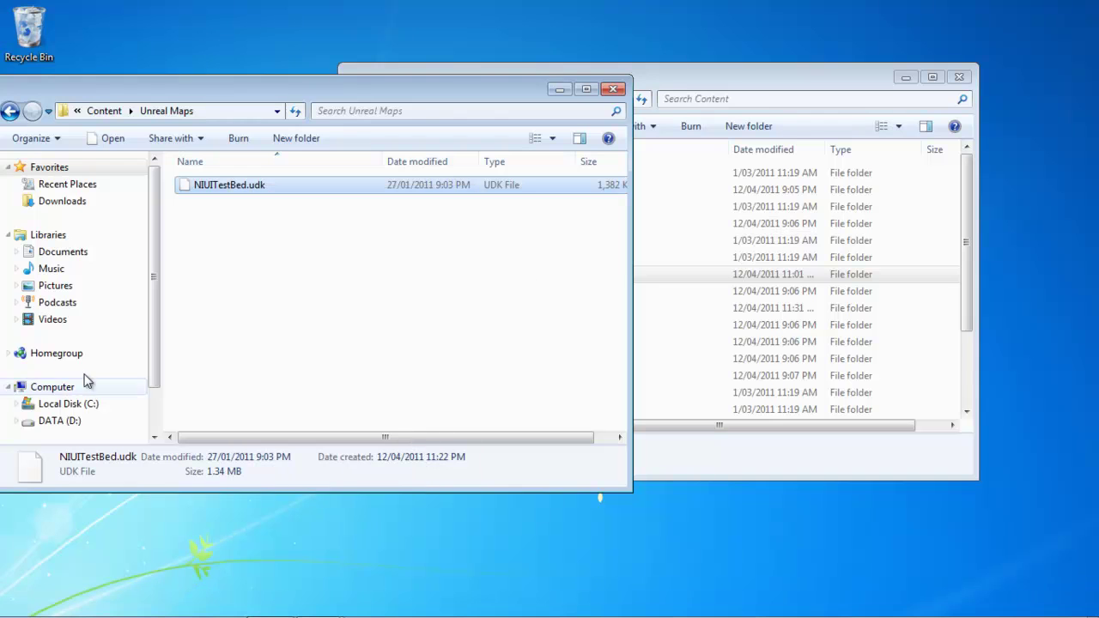
# - Paste NIUITestBed.udk into UDKGame\Content\Maps and deselect it
pyautogui.click(677, 246)
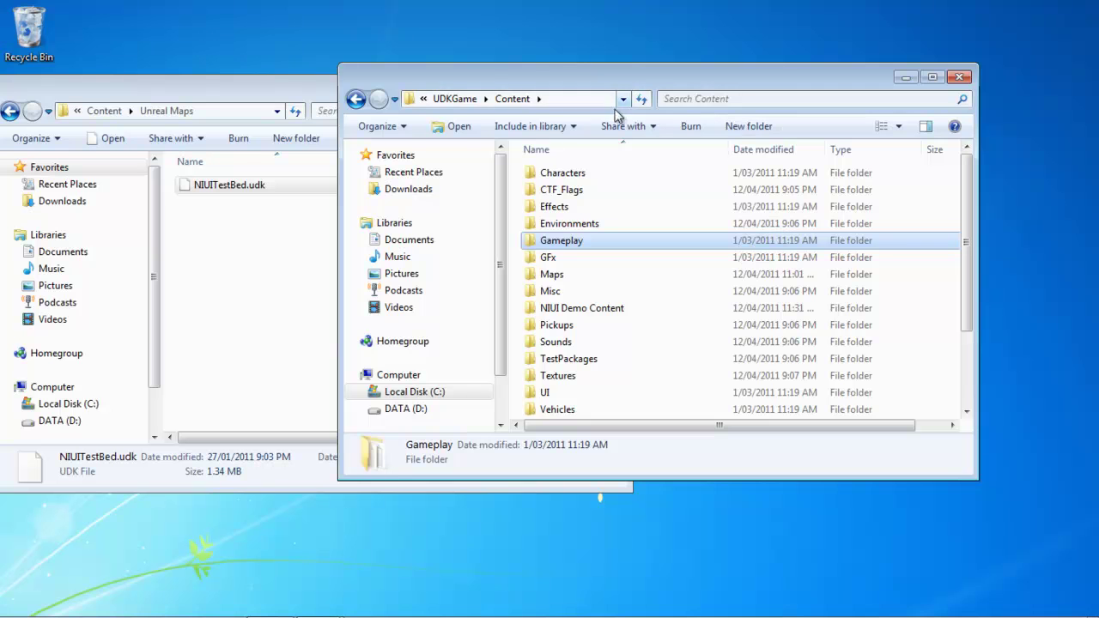
pyautogui.doubleClick(550, 276)
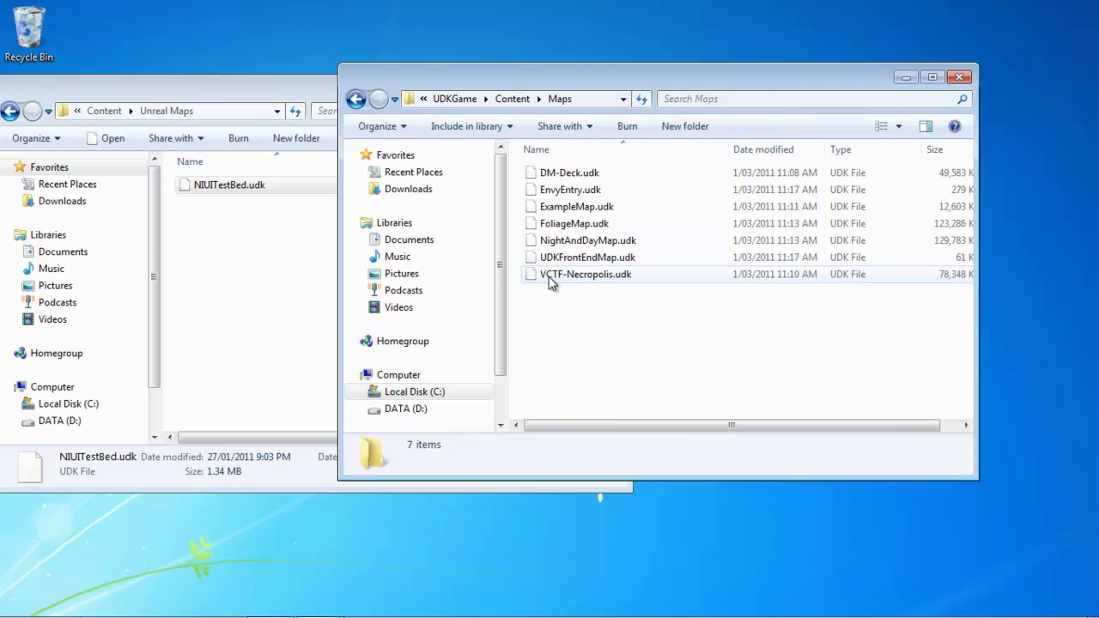
pyautogui.rightClick(574, 299)
pyautogui.click(631, 433)
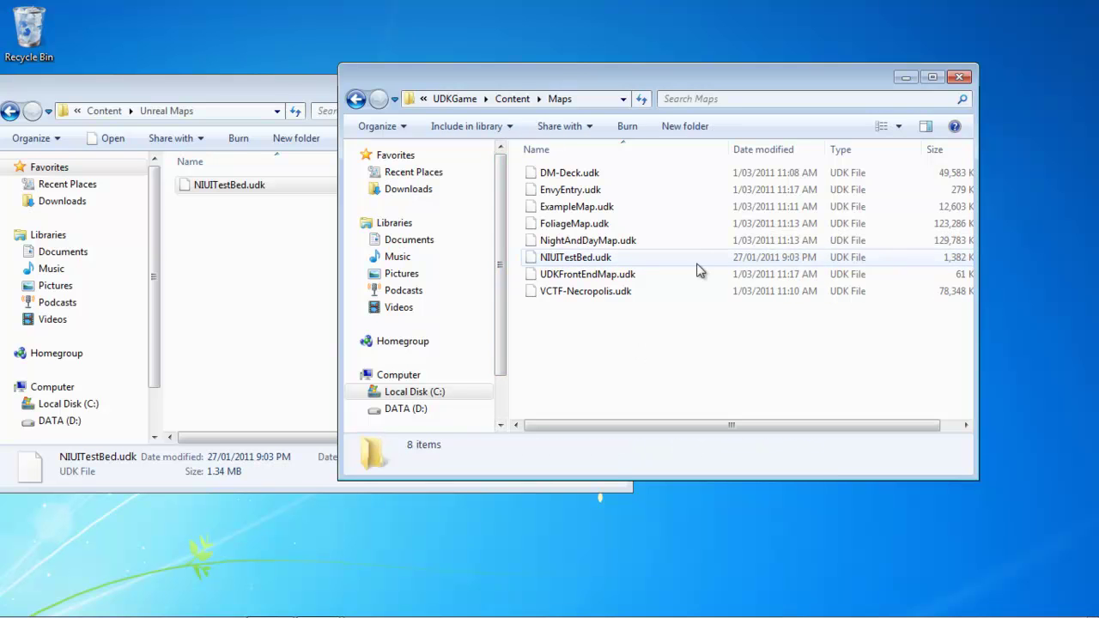
pyautogui.click(698, 392)
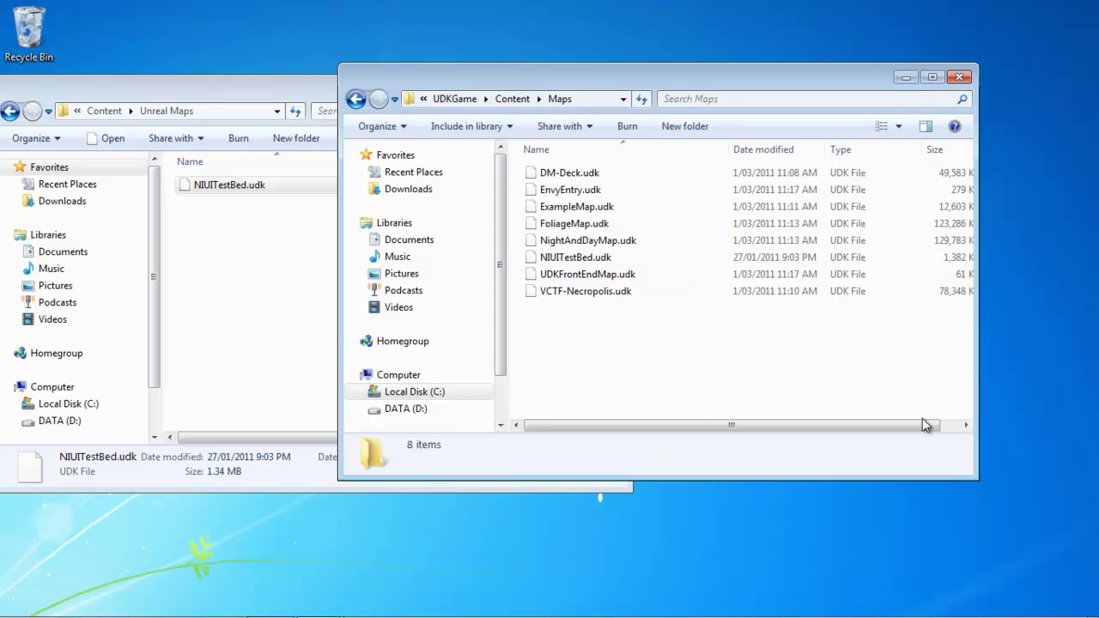
# - Close both Maps folder windows and launch Unreal Frontend from UDK-2011-03 > Tools
pyautogui.click(960, 79)
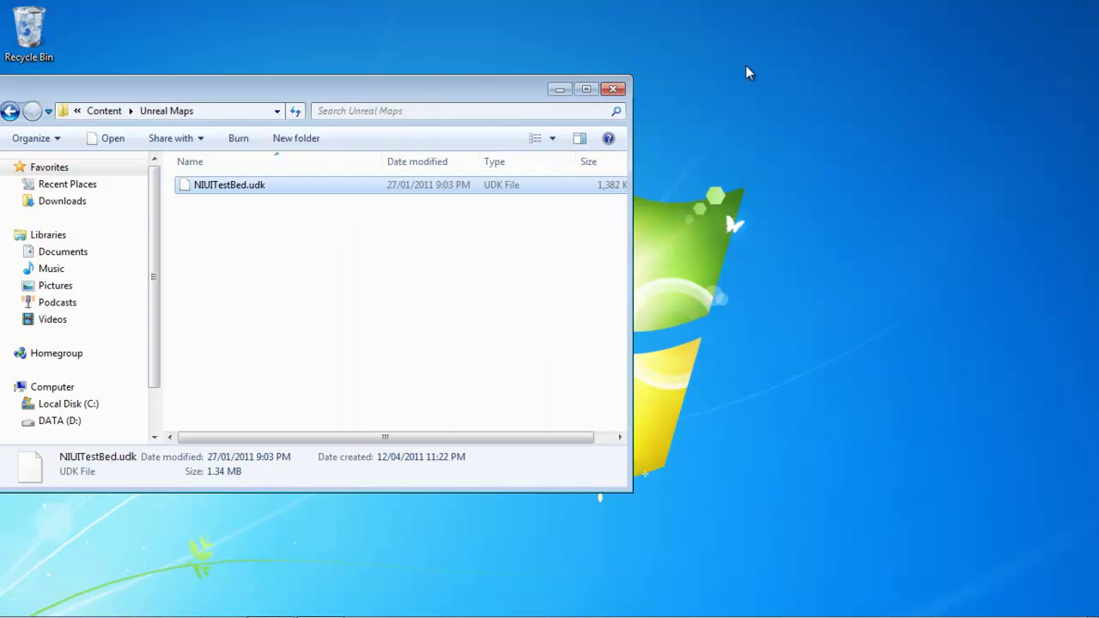
pyautogui.click(722, 77)
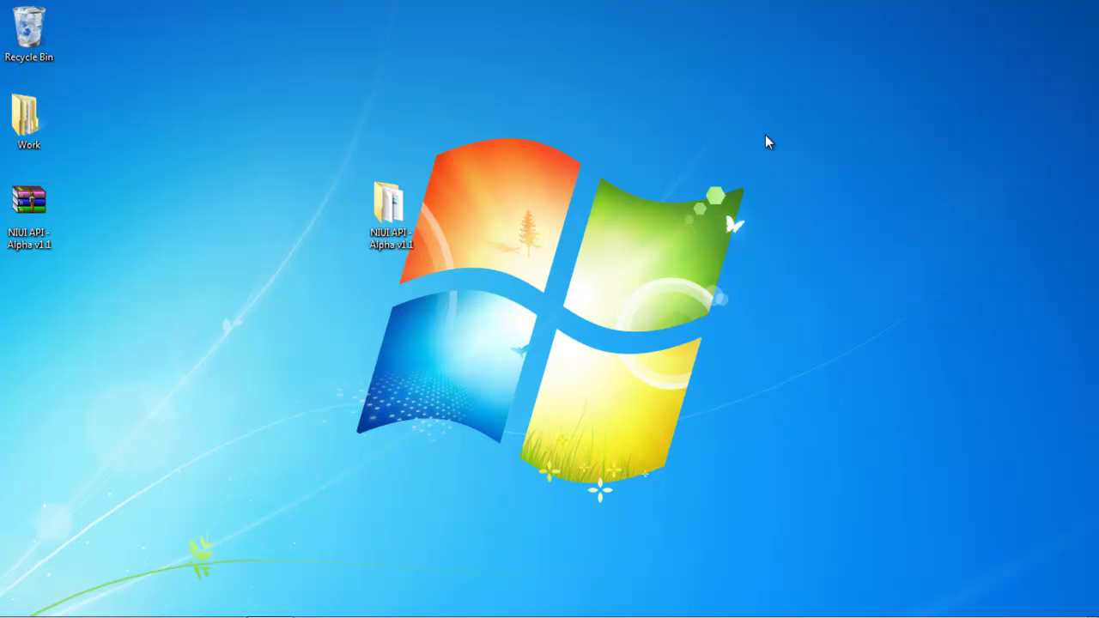
pyautogui.click(11, 613)
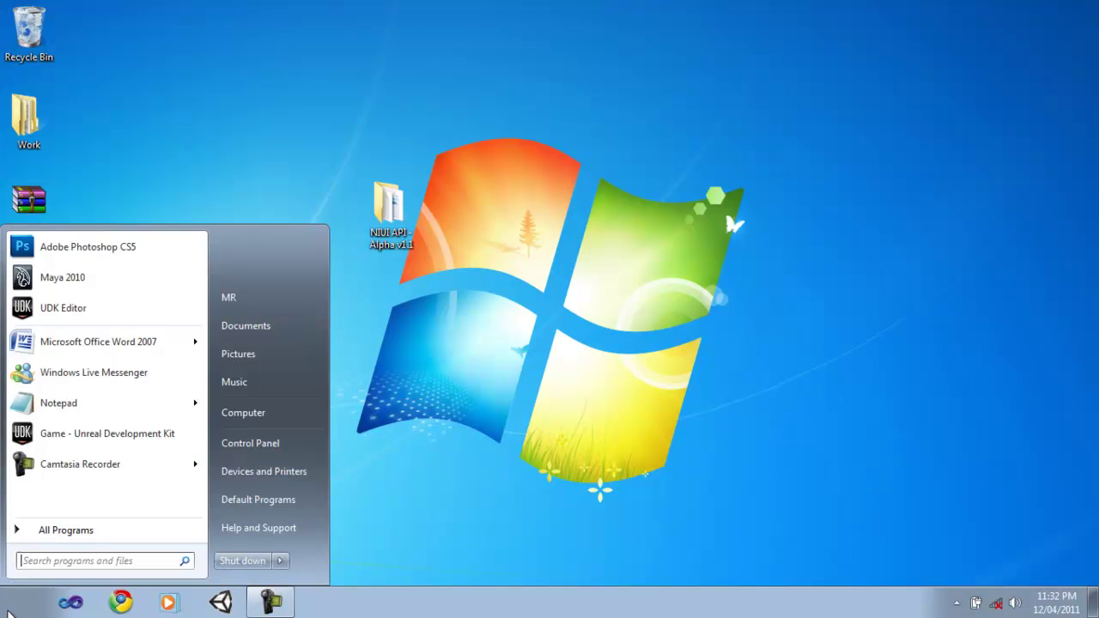
pyautogui.click(97, 535)
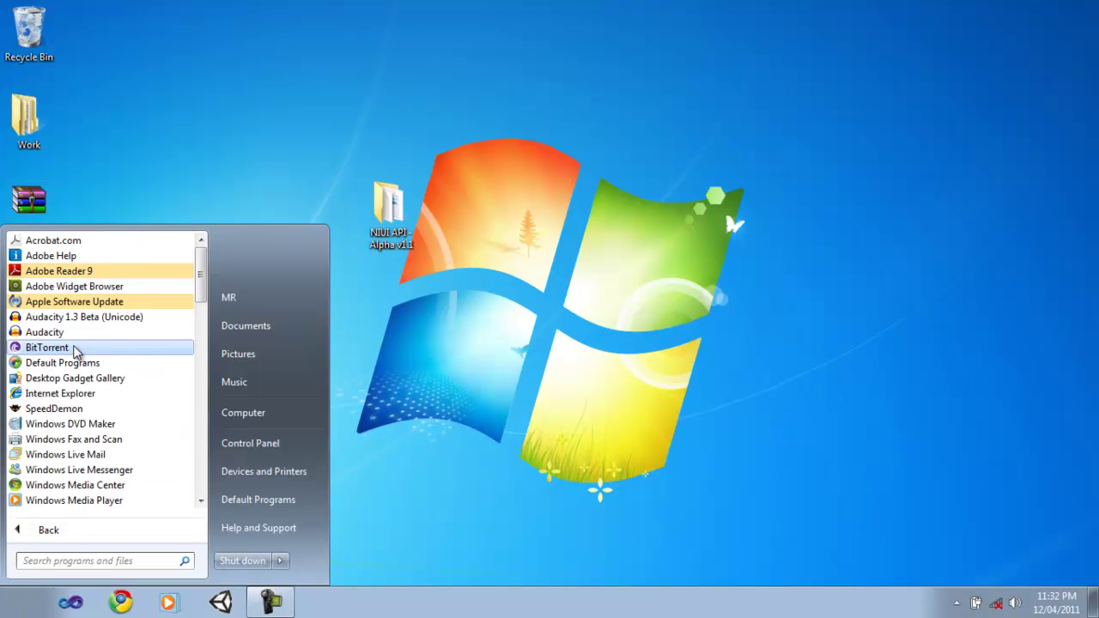
pyautogui.scroll(-6, 82, 369)
pyautogui.scroll(-10, 94, 404)
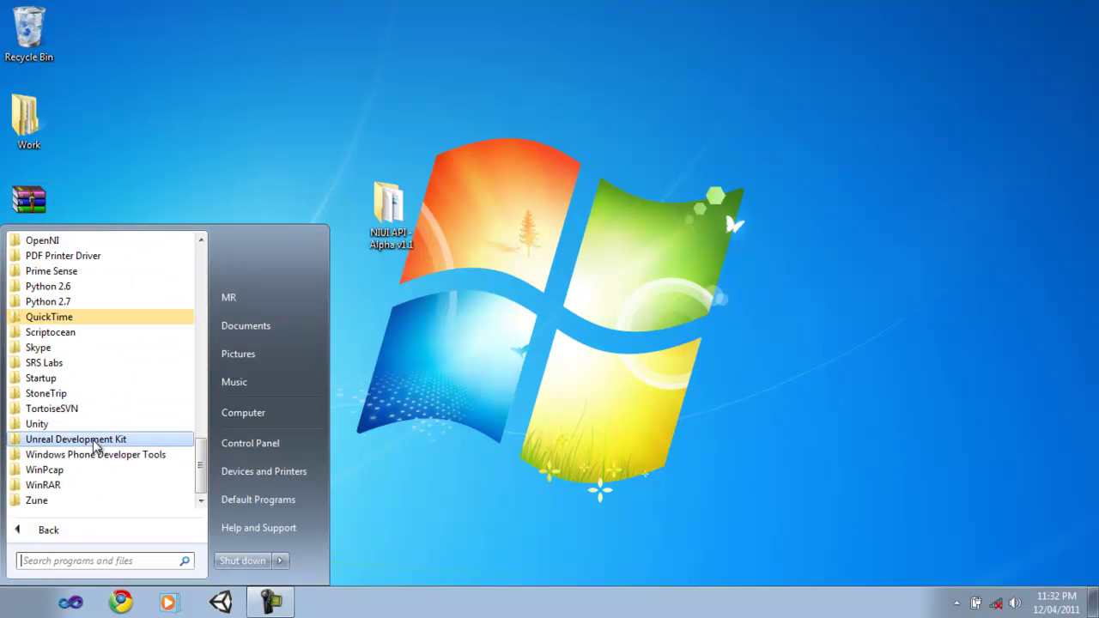
pyautogui.click(93, 440)
pyautogui.scroll(-1, 116, 404)
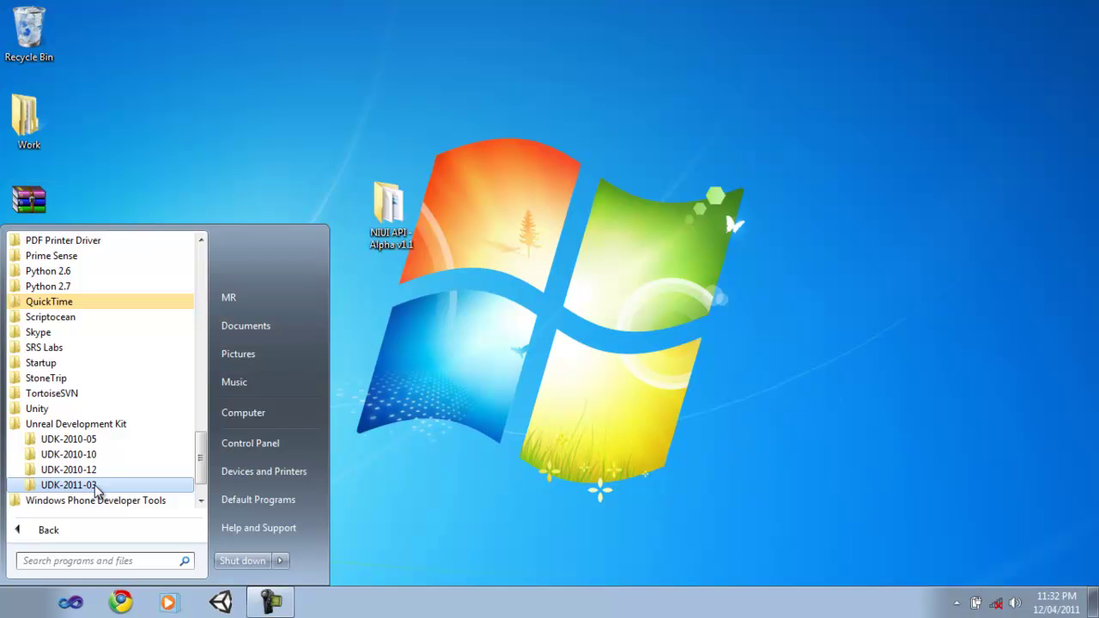
pyautogui.click(96, 487)
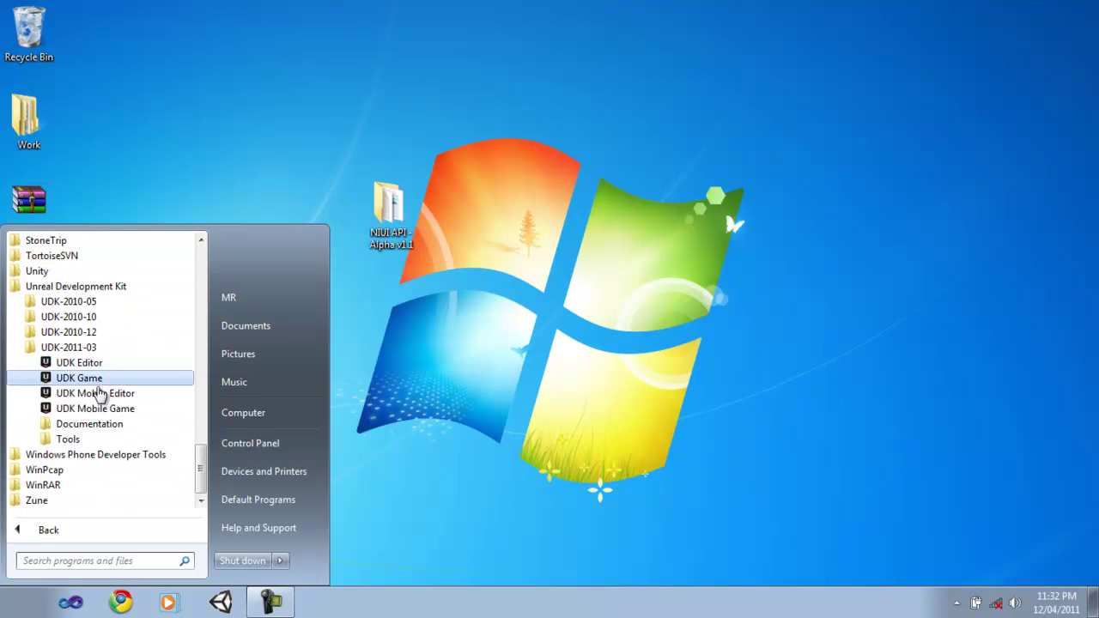
pyautogui.click(69, 441)
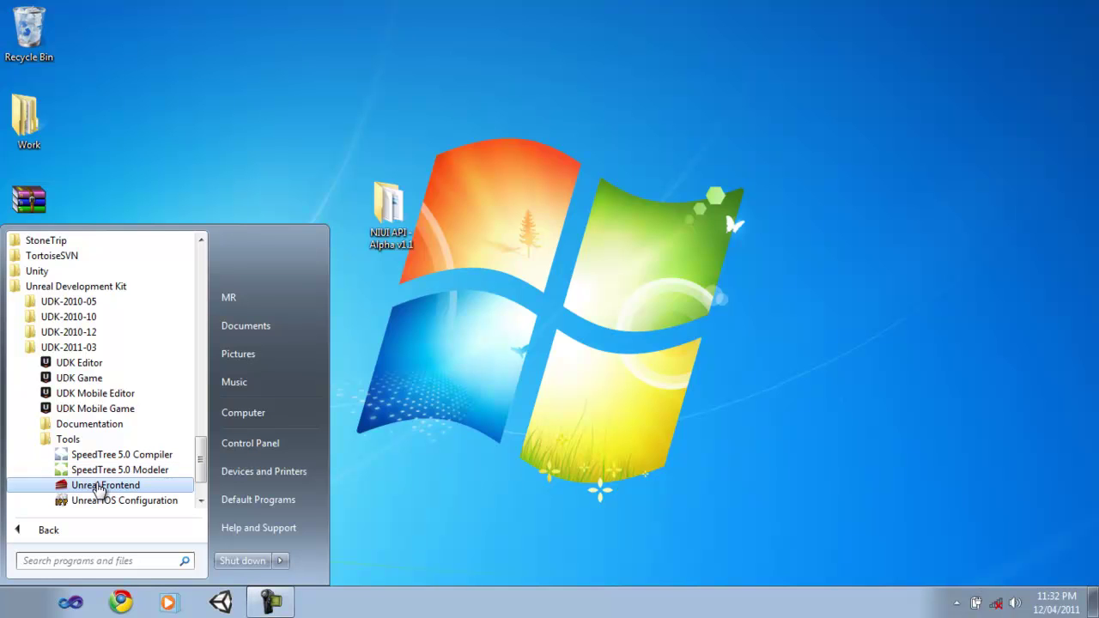
pyautogui.click(100, 487)
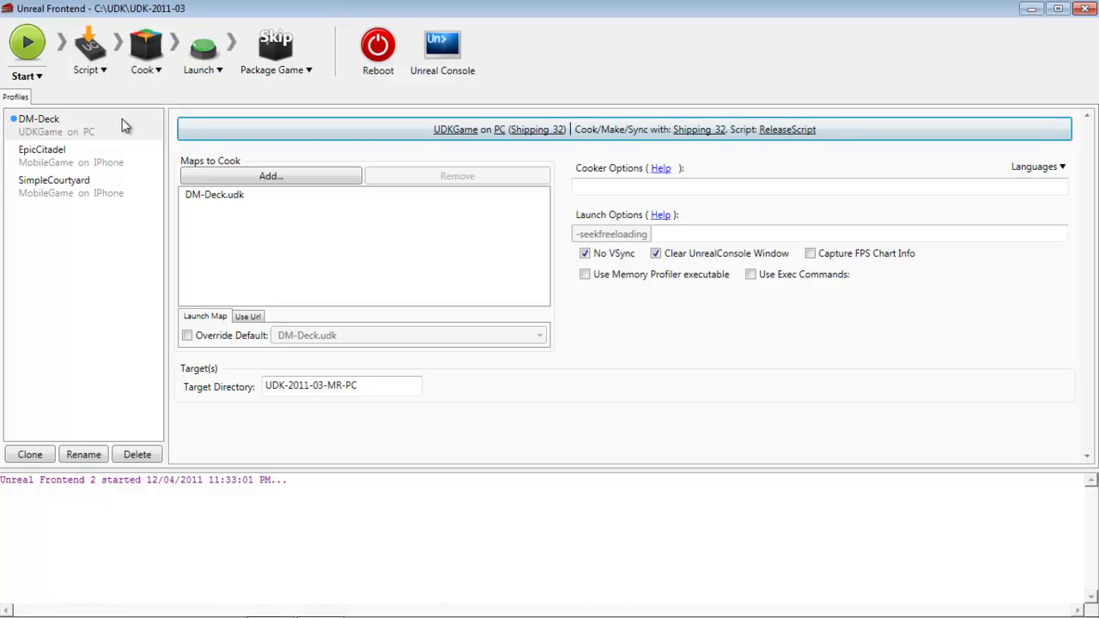
# - Preview the EpicCitadel profile, then return to the DM-Deck profile
pyautogui.click(49, 168)
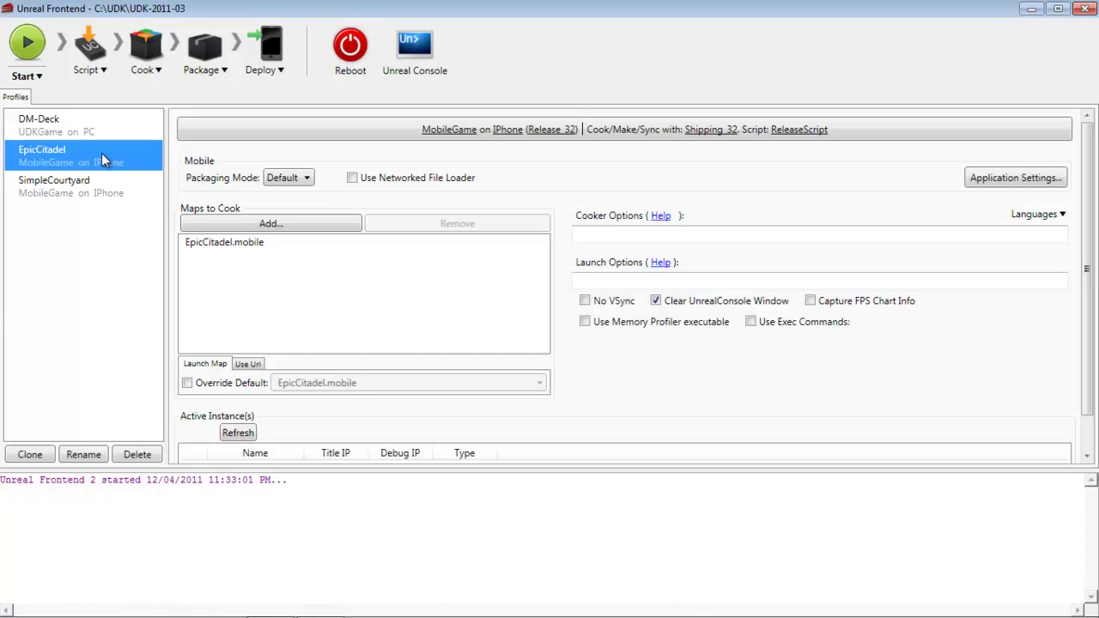
pyautogui.click(47, 127)
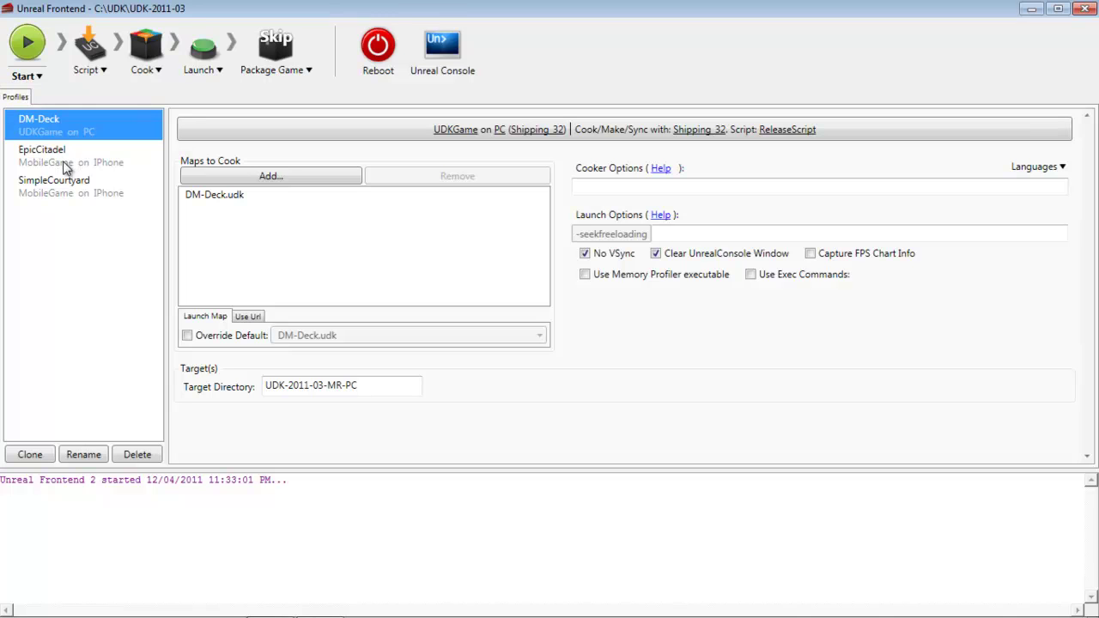
# - Start a Full recompile of all scripts from the Script dropdown
pyautogui.click(108, 72)
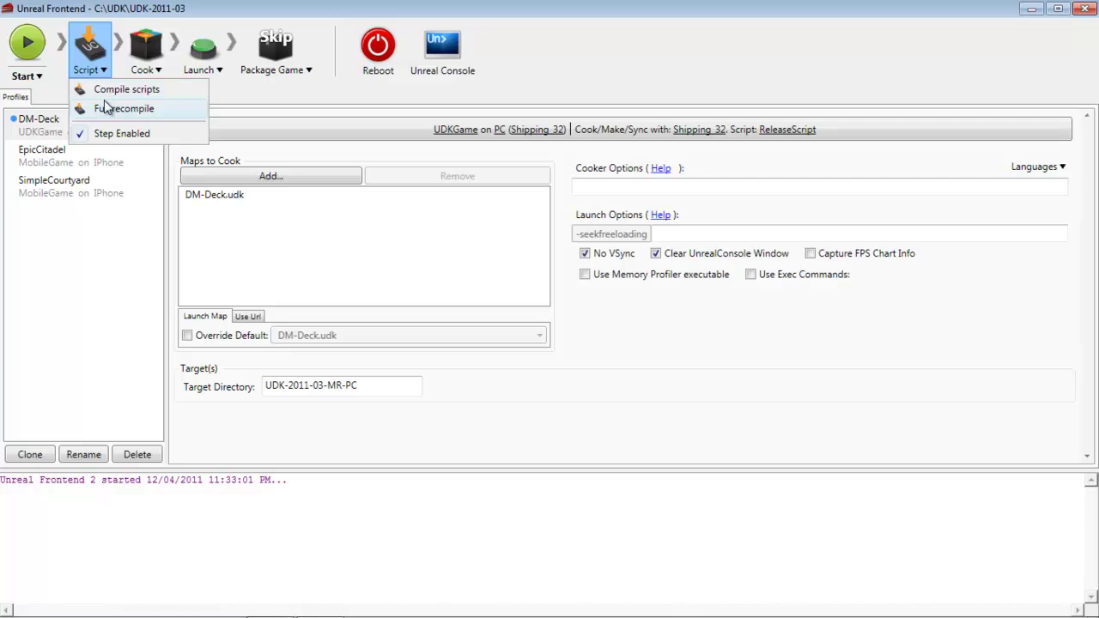
pyautogui.click(86, 47)
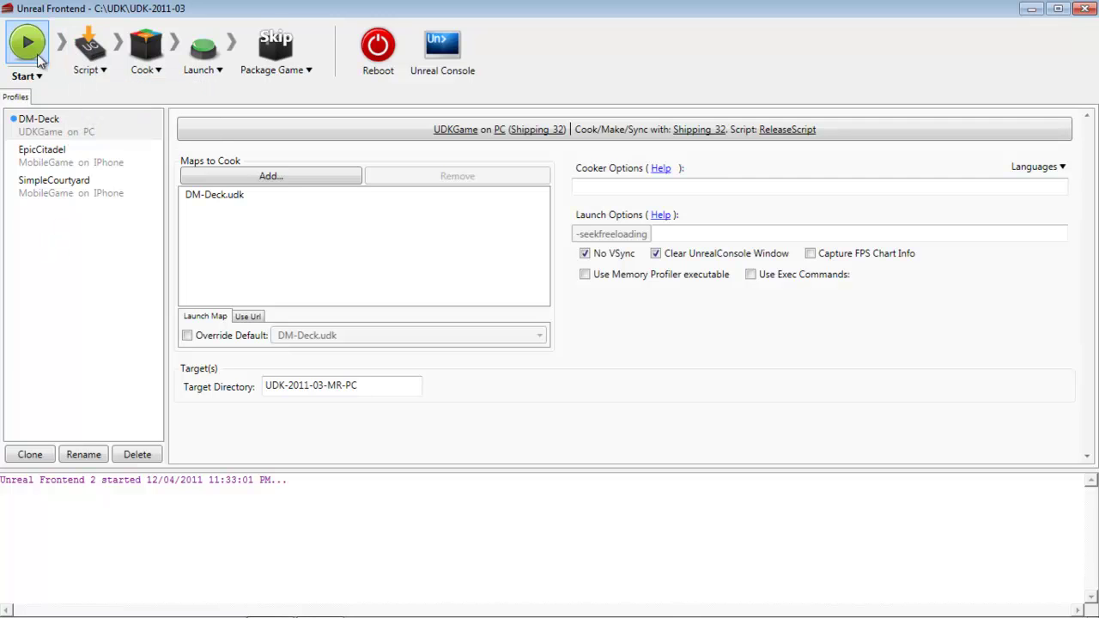
pyautogui.click(103, 71)
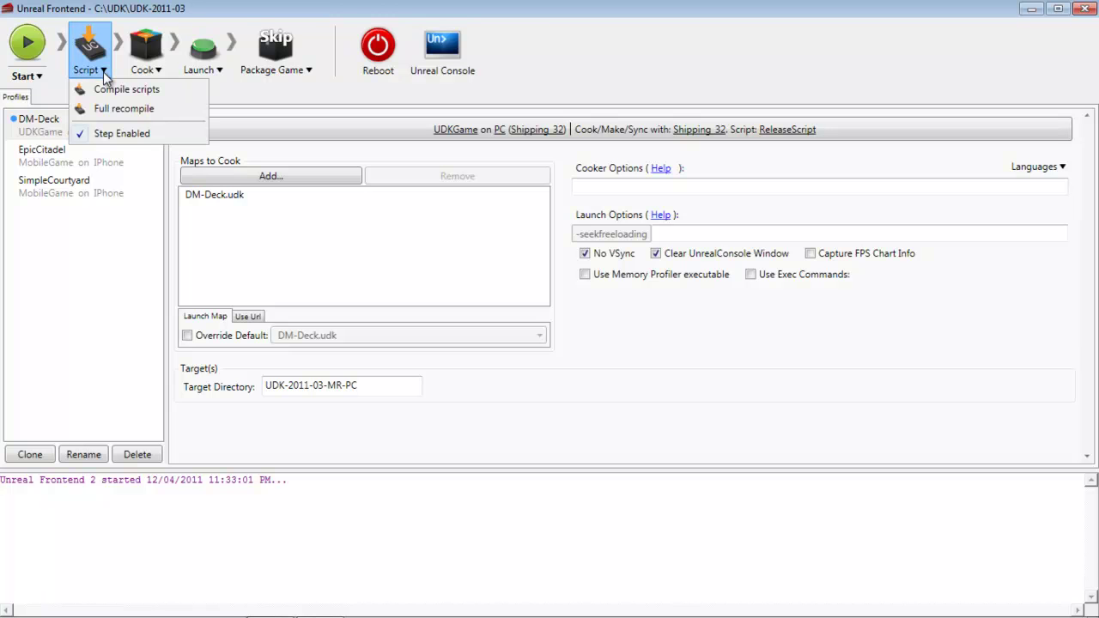
pyautogui.click(140, 118)
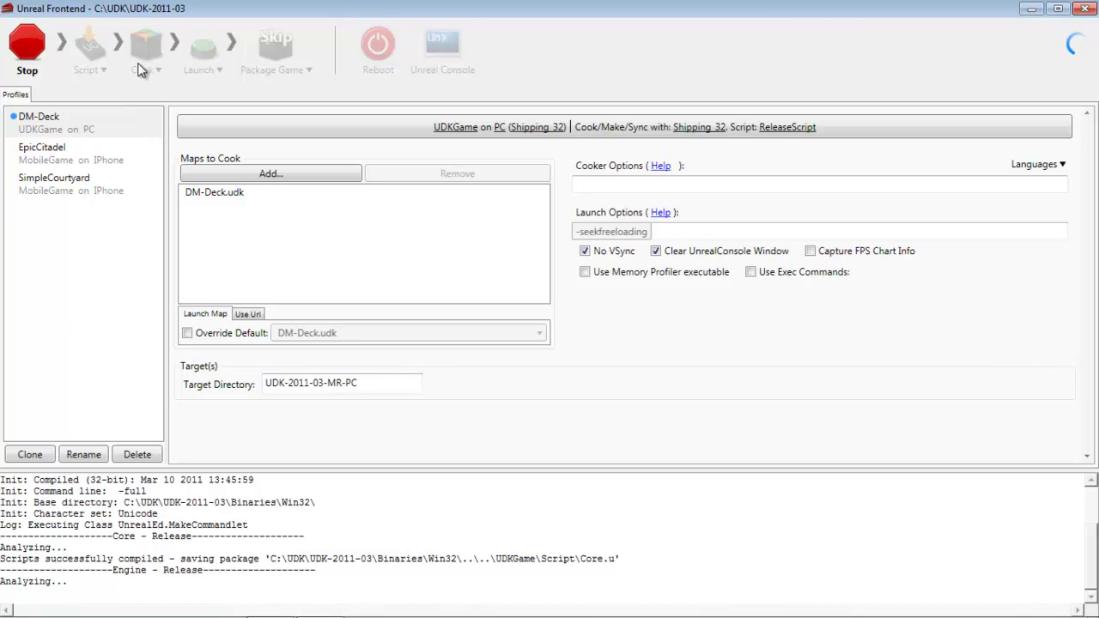
# - Check the log's NIUI - Release lines confirming NIUI.u compiled, then close Unreal Frontend
pyautogui.click(302, 551)
pyautogui.moveTo(28, 505); pyautogui.dragTo(128, 564)
pyautogui.click(133, 582)
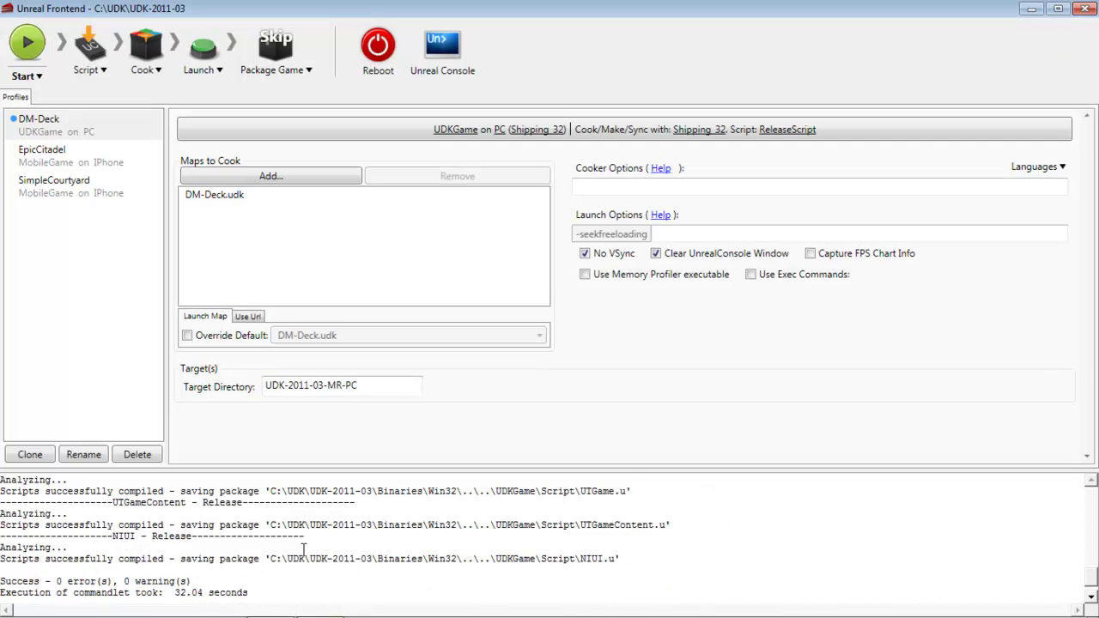
pyautogui.moveTo(306, 540); pyautogui.dragTo(1, 539)
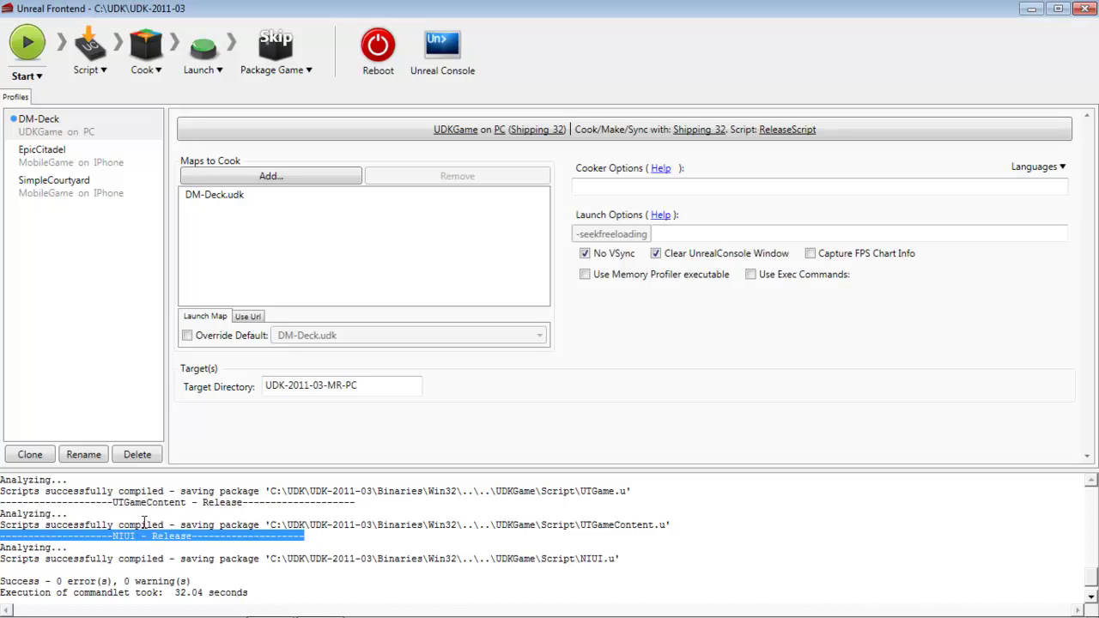
pyautogui.click(345, 548)
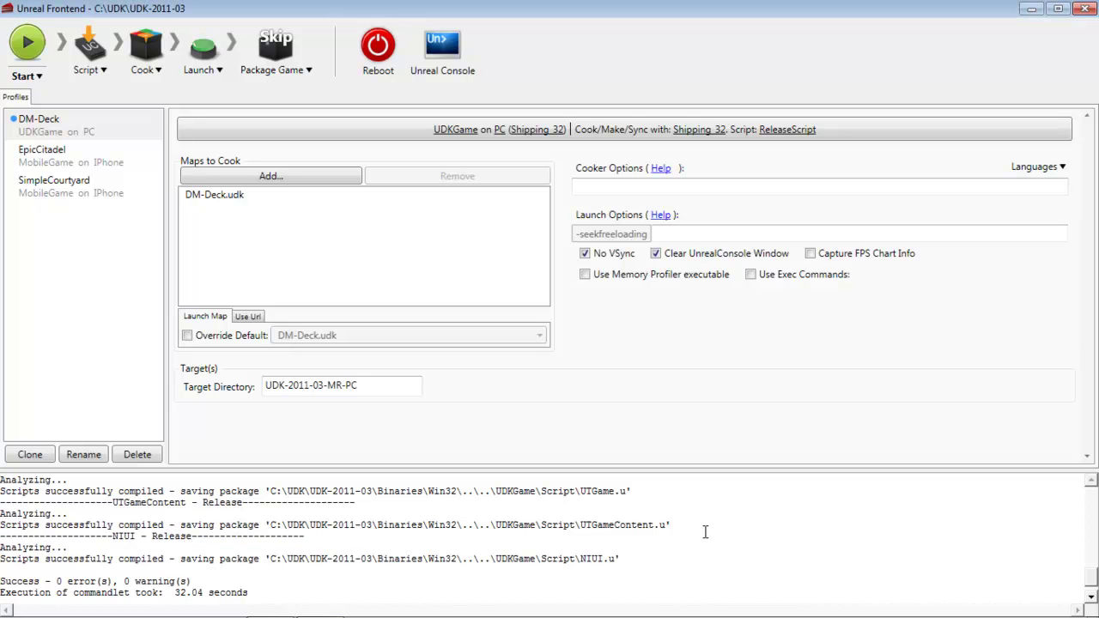
pyautogui.moveTo(618, 559)
pyautogui.mouseDown()
pyautogui.moveTo(90, 559)
pyautogui.moveTo(1, 536)
pyautogui.mouseUp()
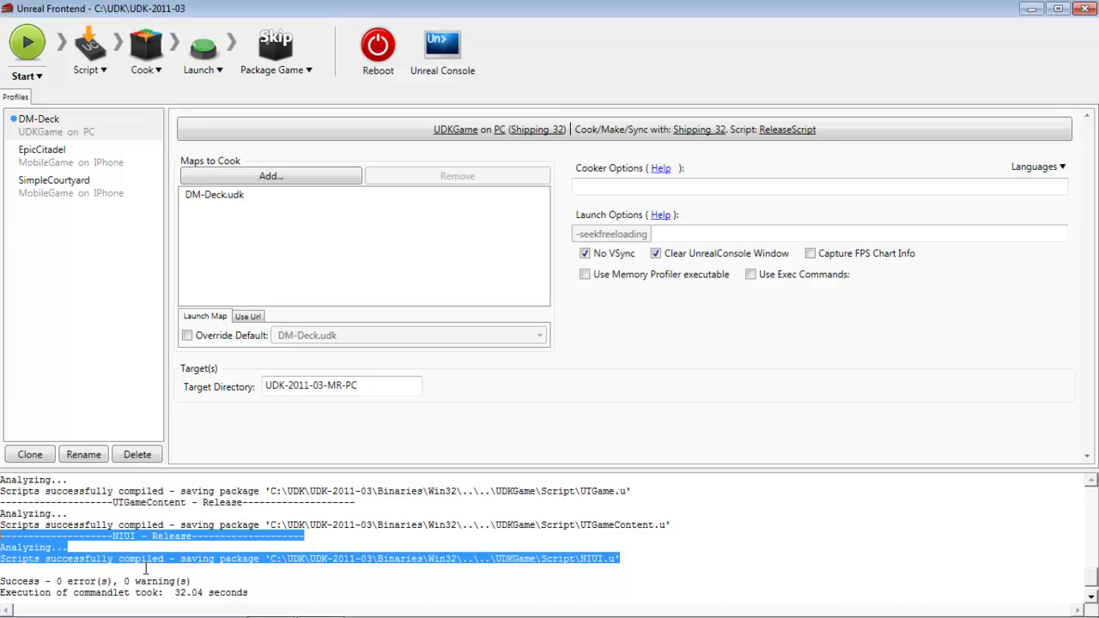
pyautogui.click(606, 539)
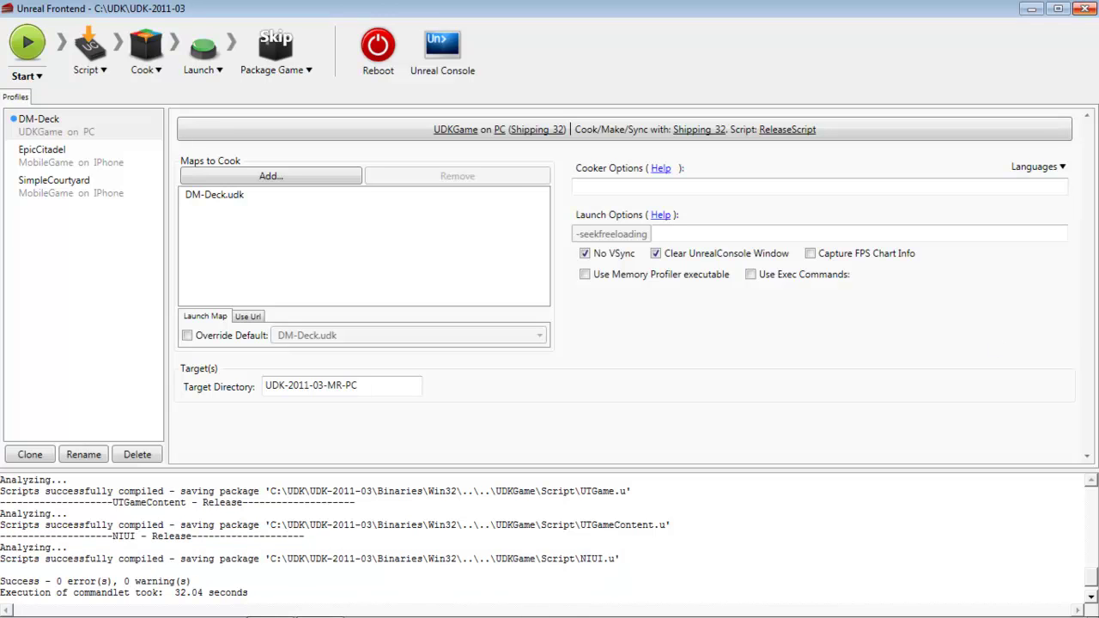
pyautogui.click(1084, 10)
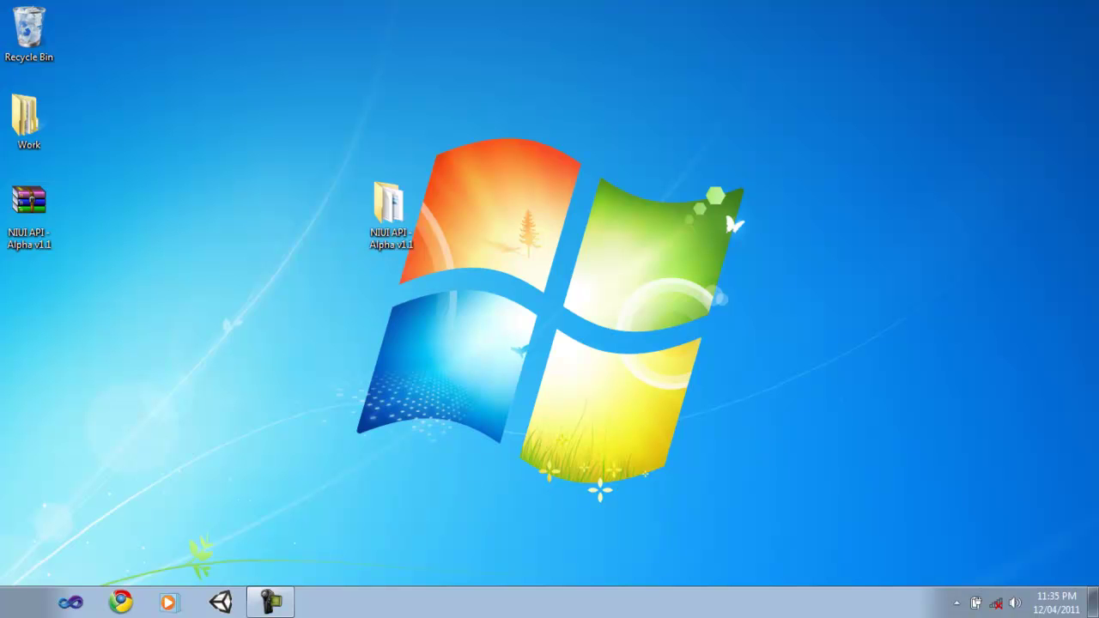
# - Browse to C:\UDK\UDK-2011-03\Binaries\Win32 in Explorer
pyautogui.click(24, 608)
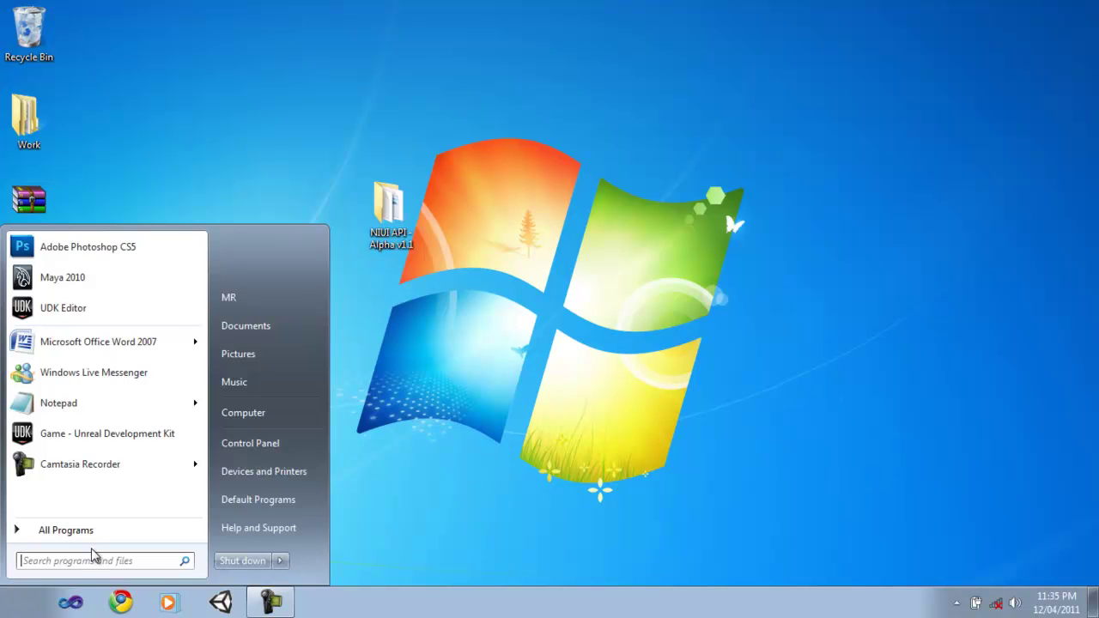
pyautogui.click(244, 411)
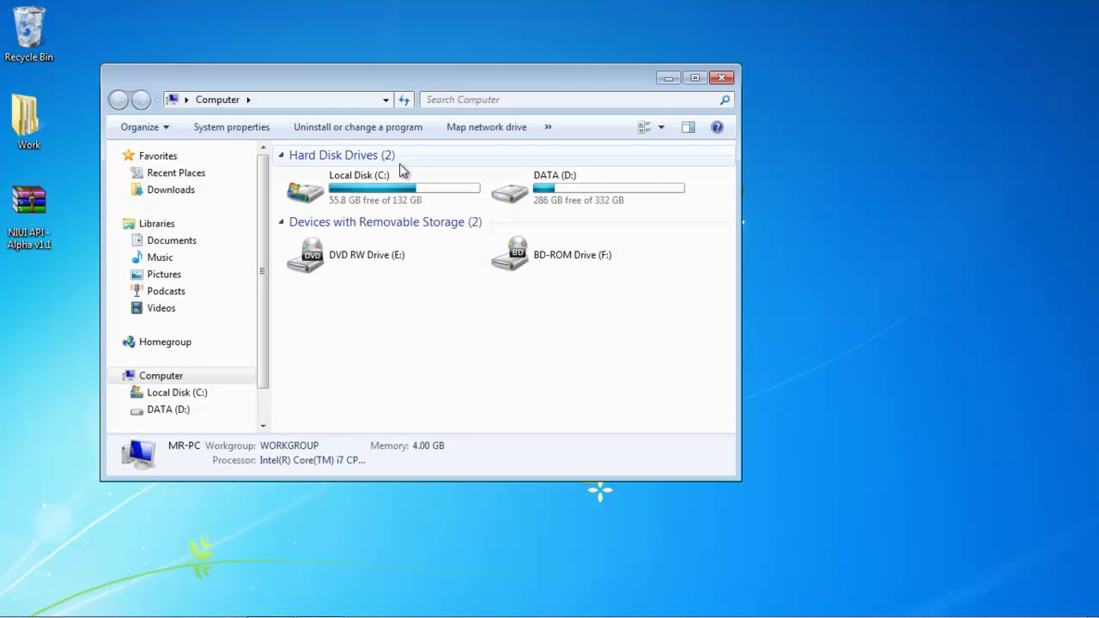
pyautogui.moveTo(180, 284)
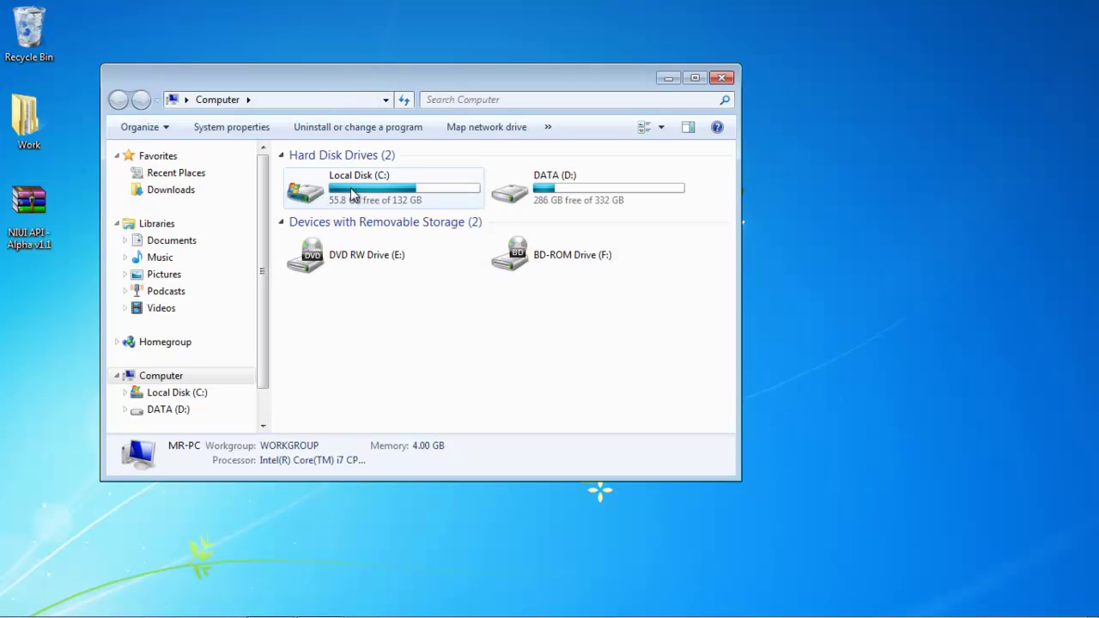
pyautogui.doubleClick(361, 185)
pyautogui.doubleClick(334, 335)
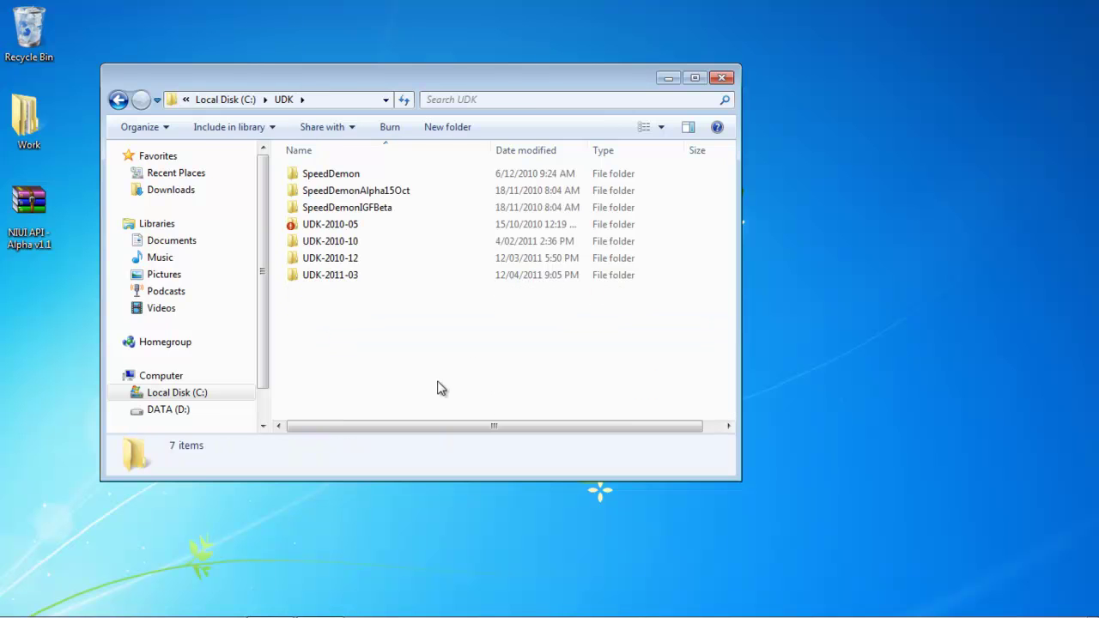
pyautogui.doubleClick(313, 276)
pyautogui.moveTo(557, 76); pyautogui.dragTo(720, 74)
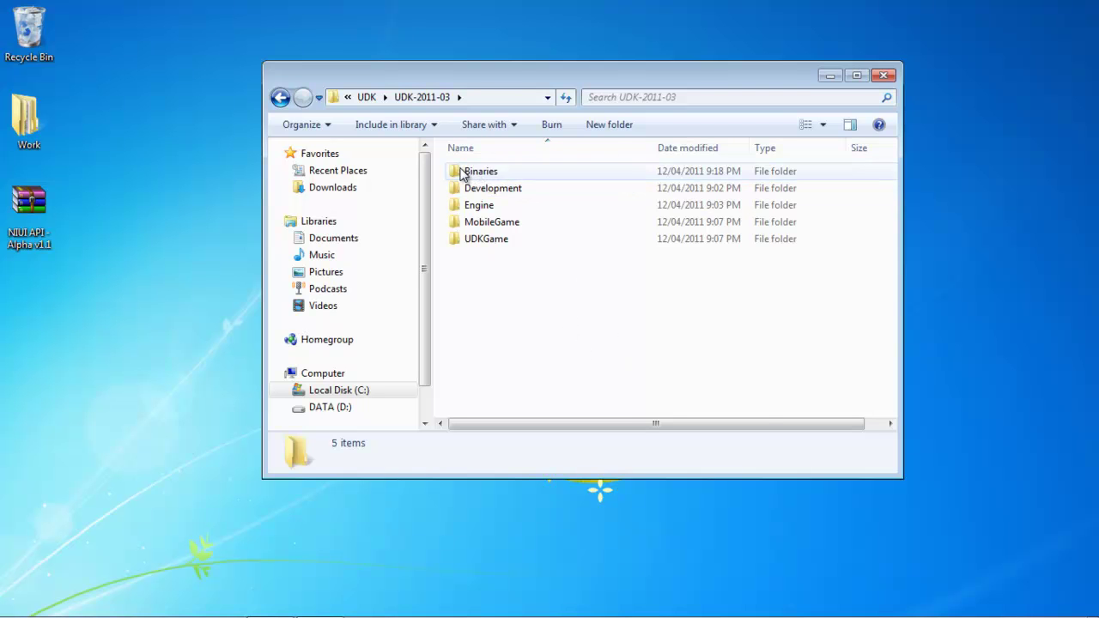
pyautogui.doubleClick(473, 175)
pyautogui.click(486, 312)
pyautogui.doubleClick(486, 313)
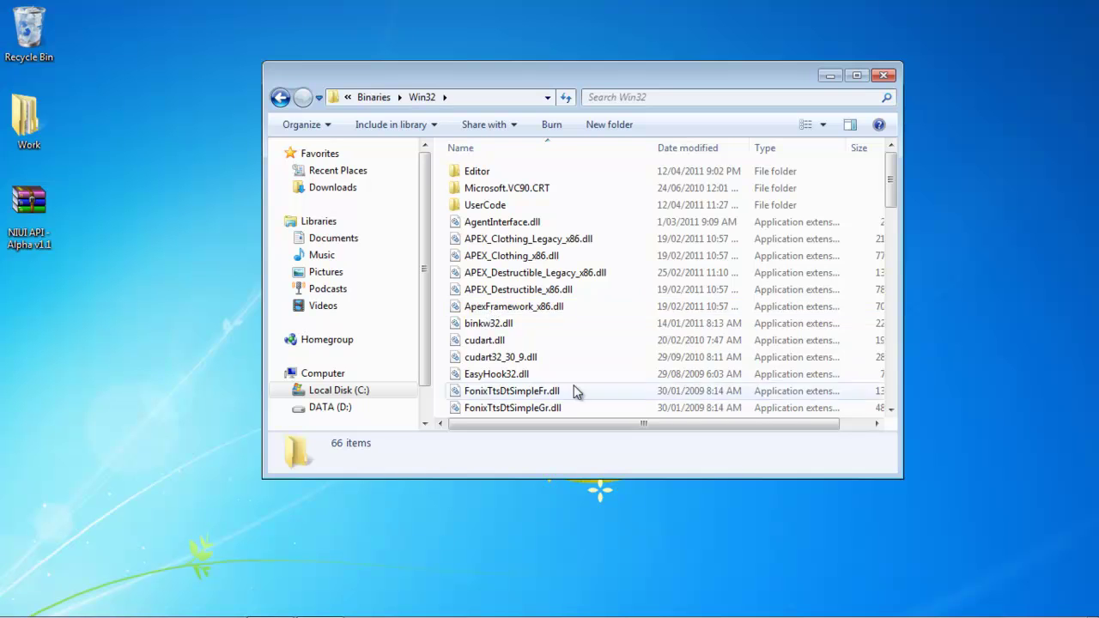
# - Check the OpenNI Xn DLL files, then select the UDK application file
pyautogui.scroll(-9, 627, 361)
pyautogui.scroll(-8, 658, 417)
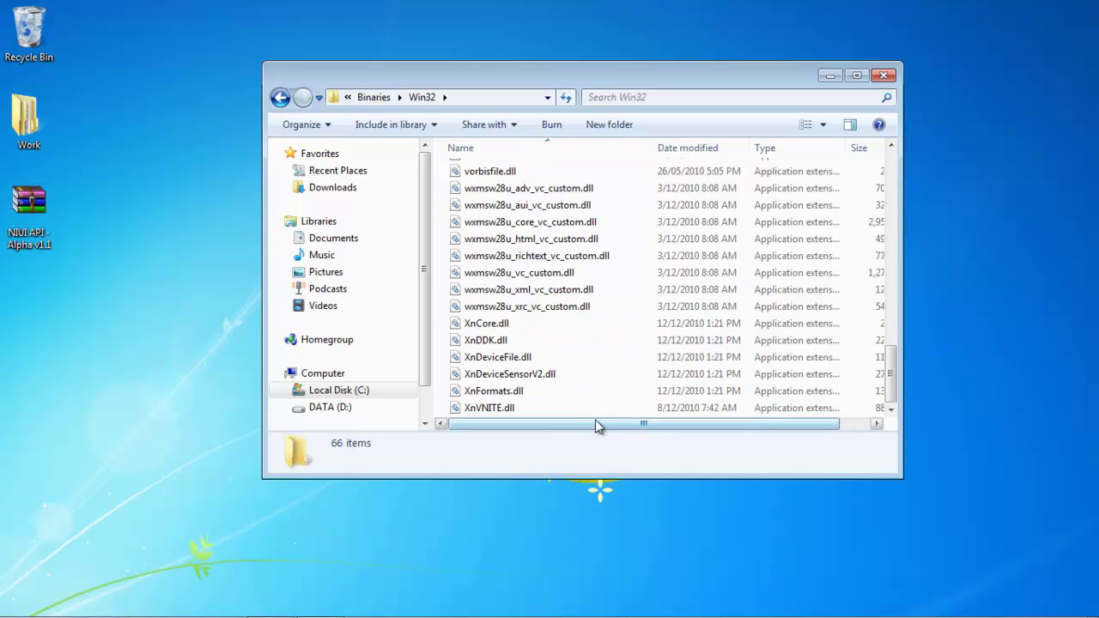
pyautogui.click(515, 391)
pyautogui.click(492, 372)
pyautogui.click(473, 341)
pyautogui.scroll(1, 473, 343)
pyautogui.scroll(2, 496, 361)
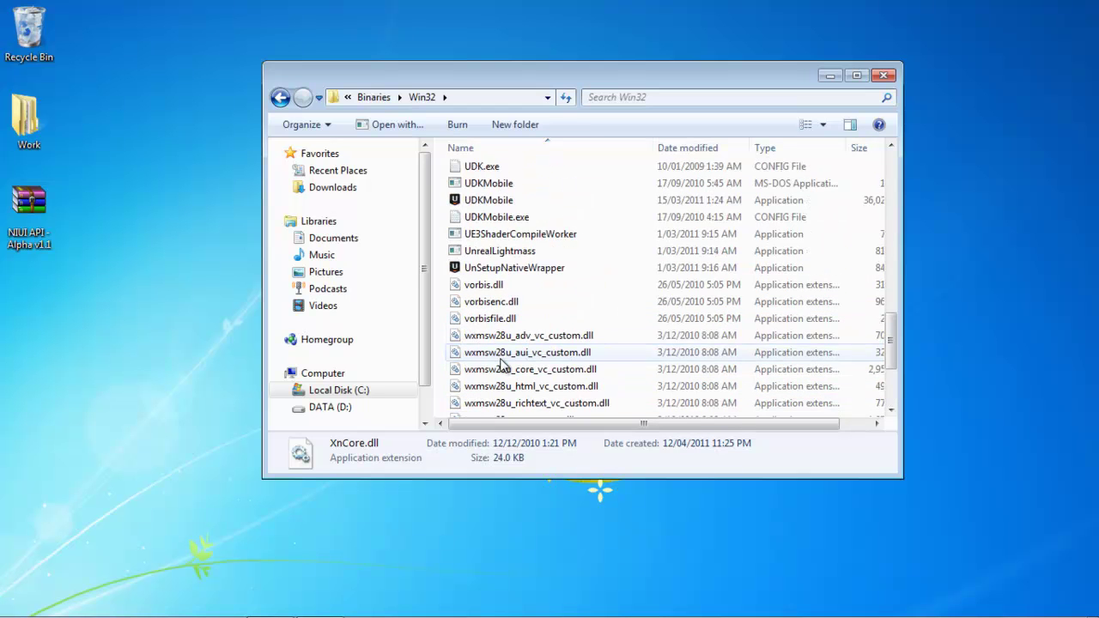
pyautogui.scroll(1, 506, 344)
pyautogui.scroll(2, 515, 335)
pyautogui.click(475, 301)
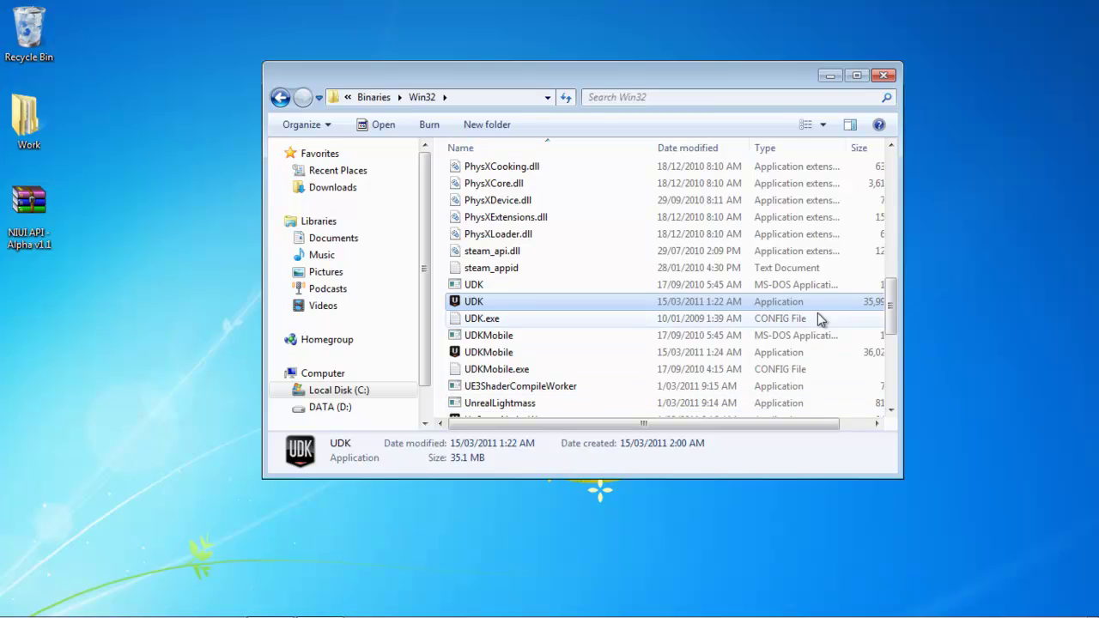
pyautogui.moveTo(714, 423); pyautogui.dragTo(738, 422)
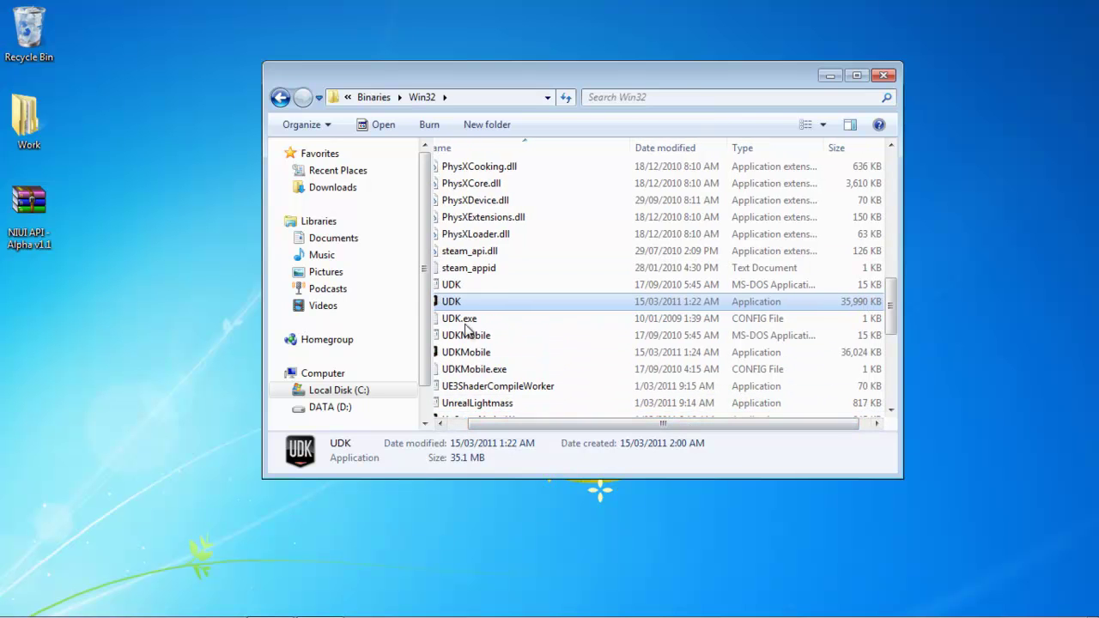
pyautogui.moveTo(605, 432); pyautogui.dragTo(576, 429)
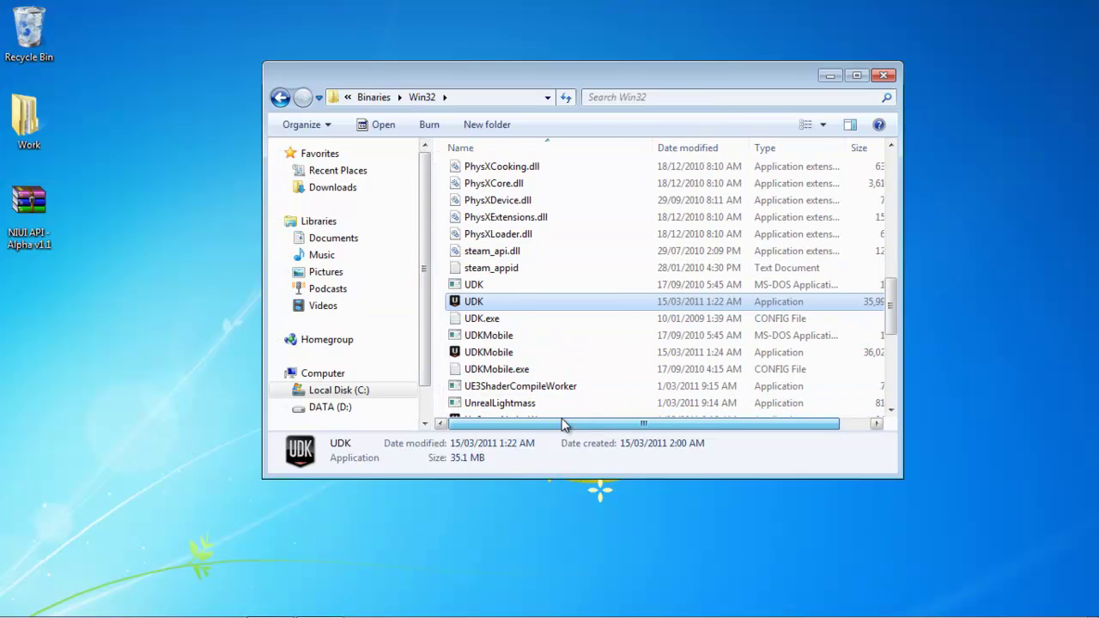
# - Create a 'UDK - Shortcut' to the UDK application in Win32
pyautogui.rightClick(478, 304)
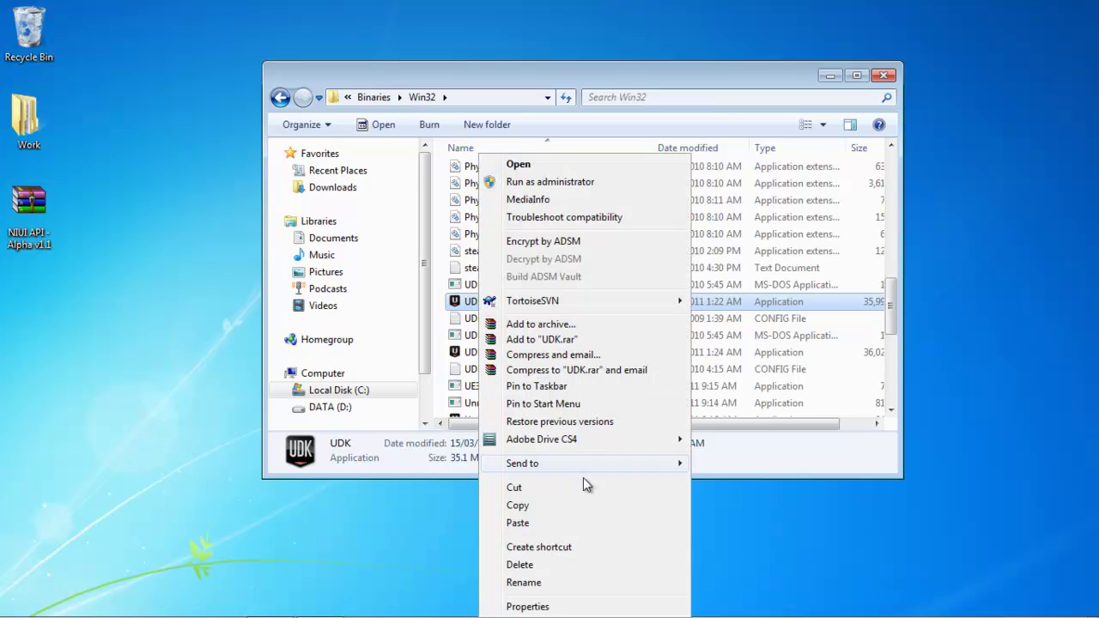
pyautogui.click(571, 546)
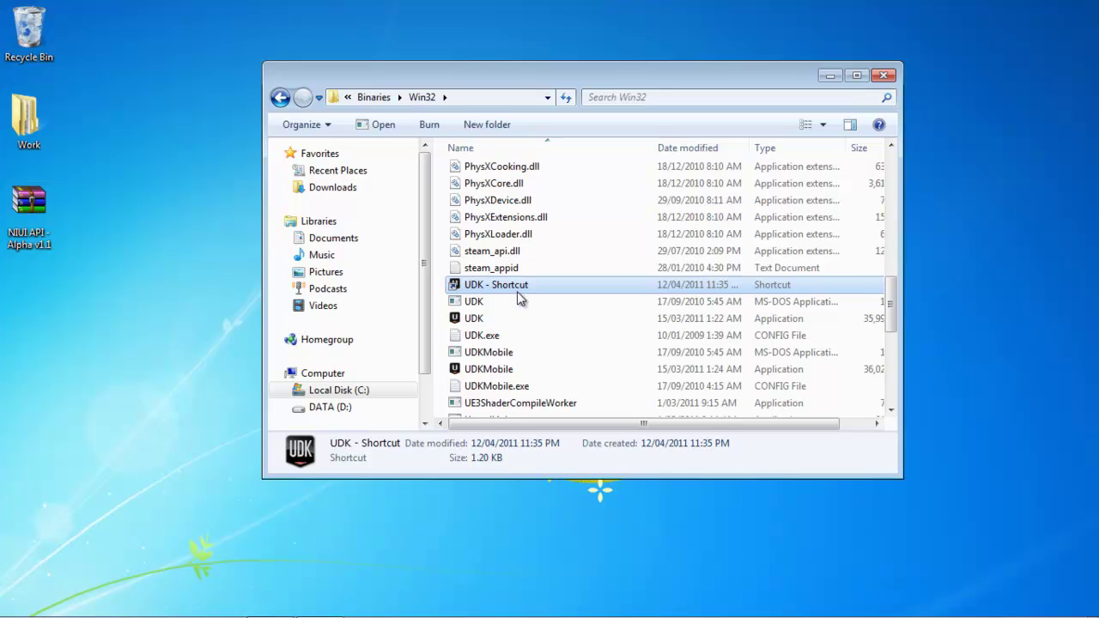
pyautogui.click(512, 320)
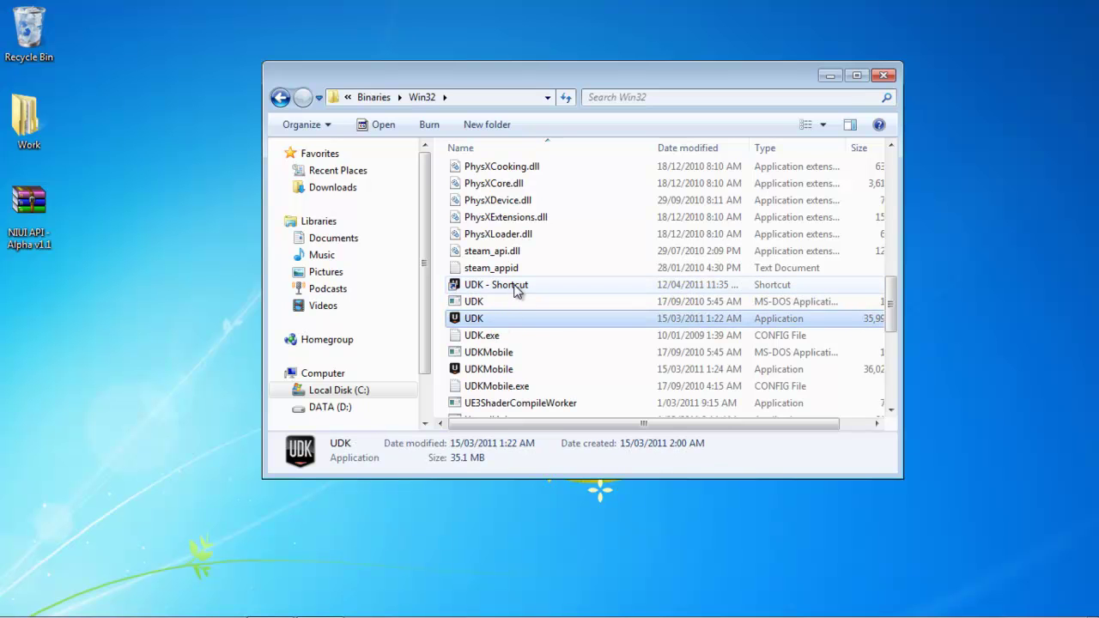
pyautogui.click(517, 291)
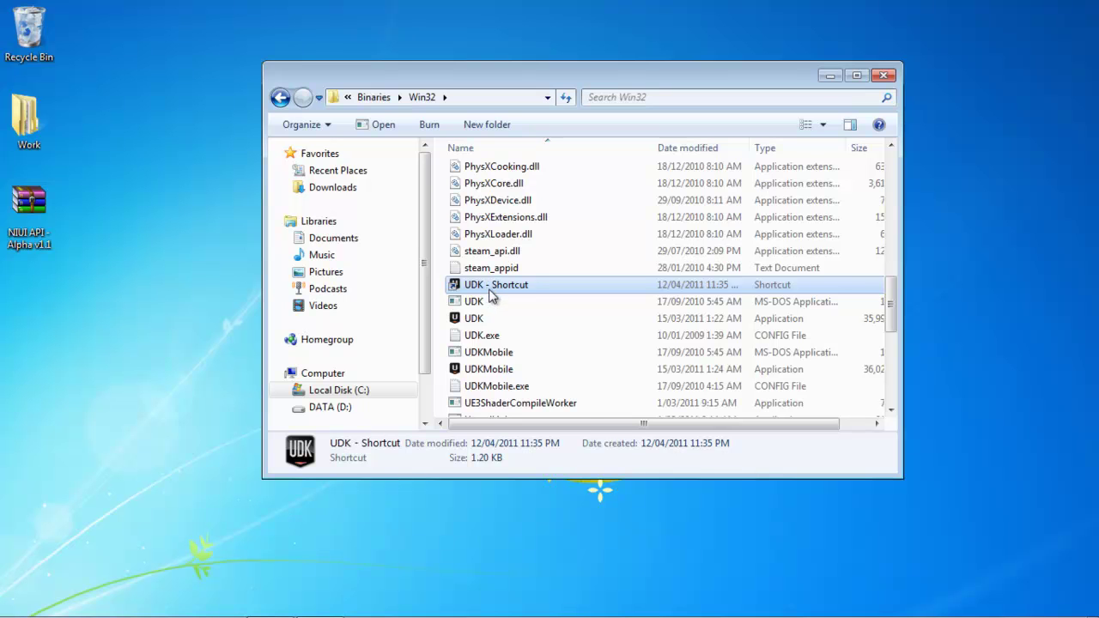
# - Move the shortcut onto the desktop near the centre and close the Win32 window
pyautogui.rightClick(488, 292)
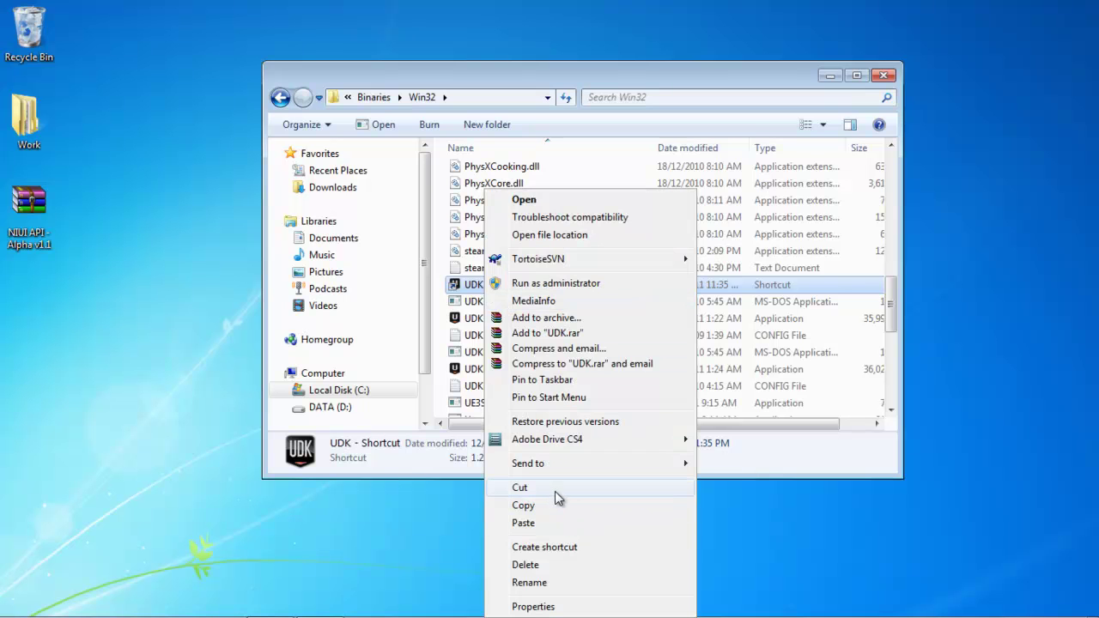
pyautogui.click(557, 487)
pyautogui.rightClick(484, 534)
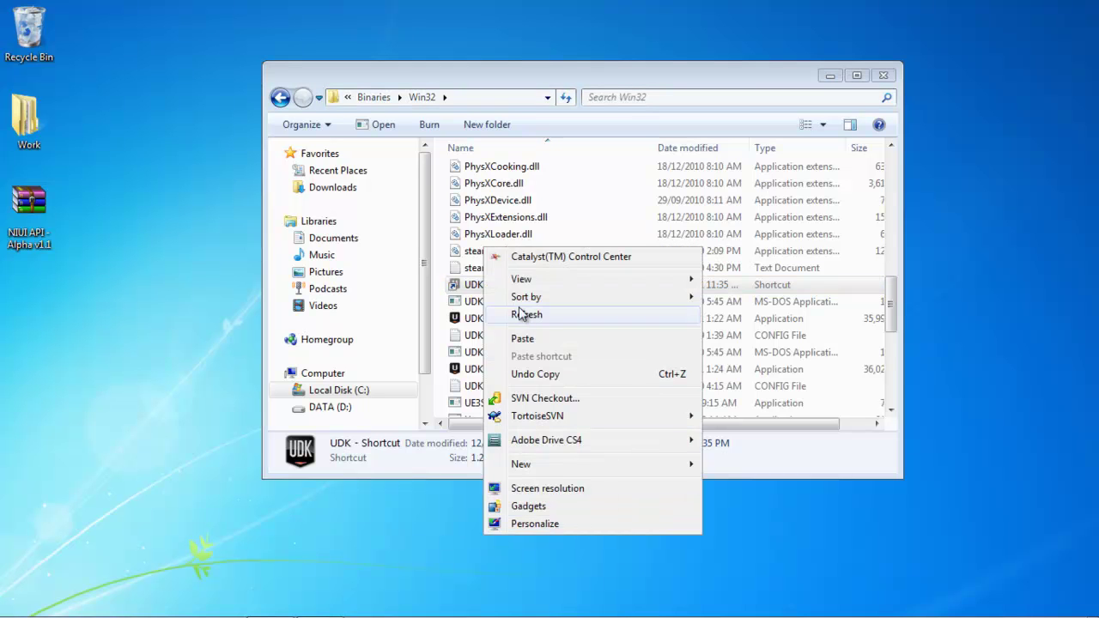
pyautogui.click(531, 340)
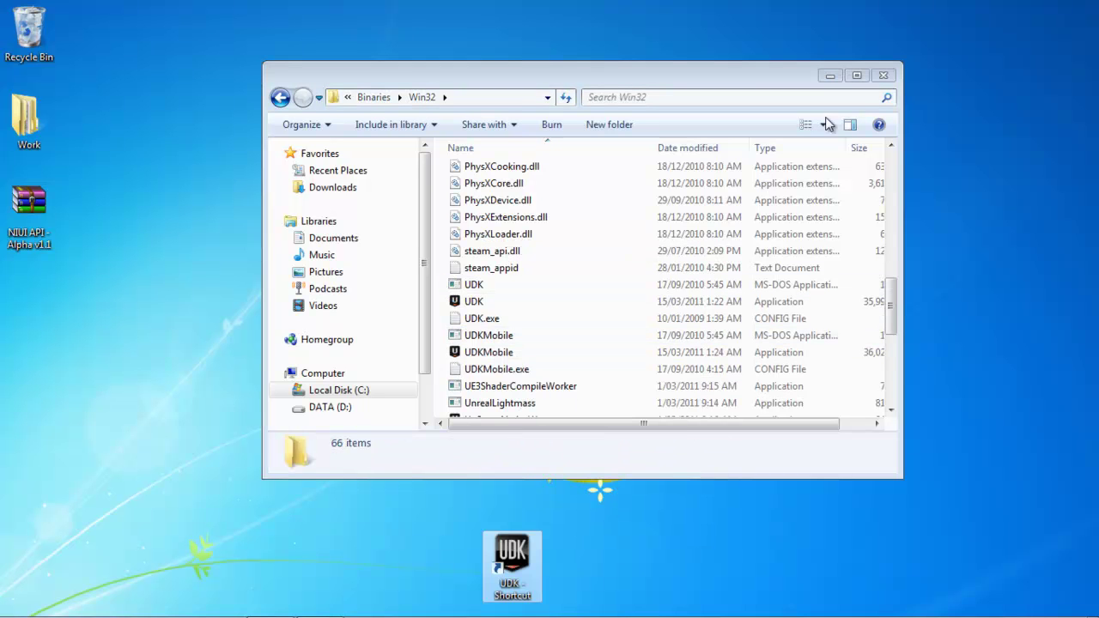
pyautogui.click(883, 76)
pyautogui.moveTo(510, 554); pyautogui.dragTo(563, 356)
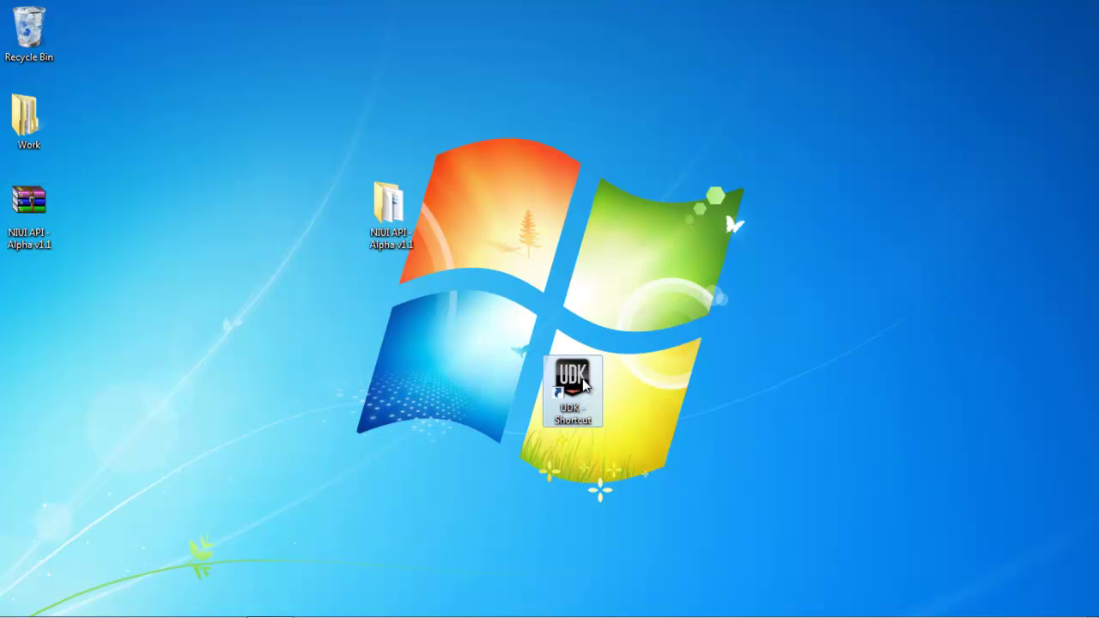
# - Open the desktop UDK shortcut's properties and put the caret at the Target path's end
pyautogui.rightClick(584, 386)
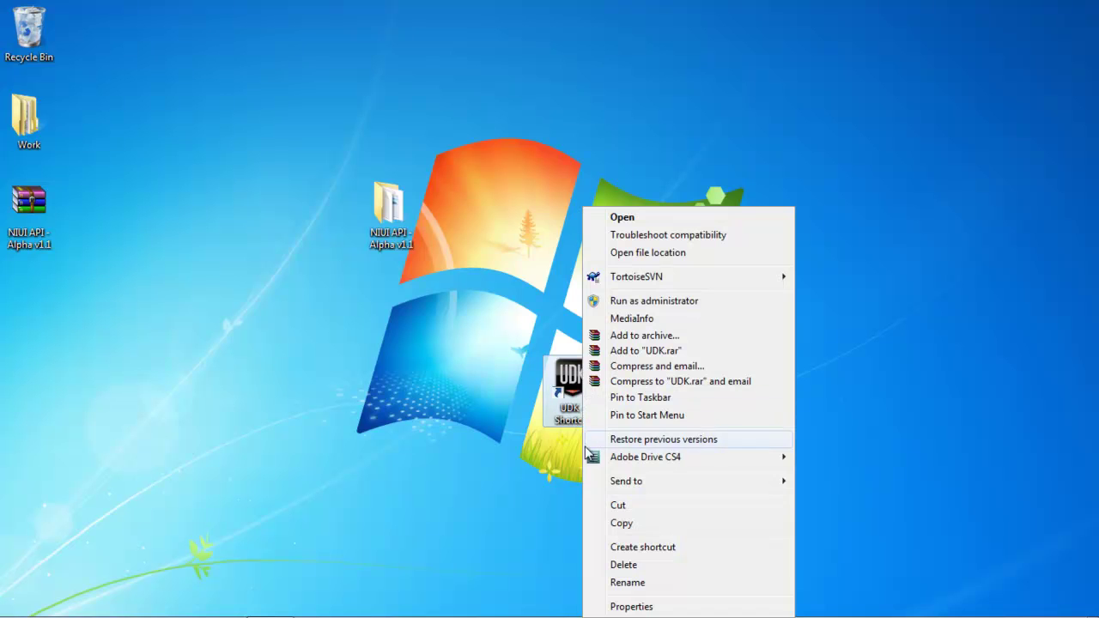
pyautogui.click(697, 607)
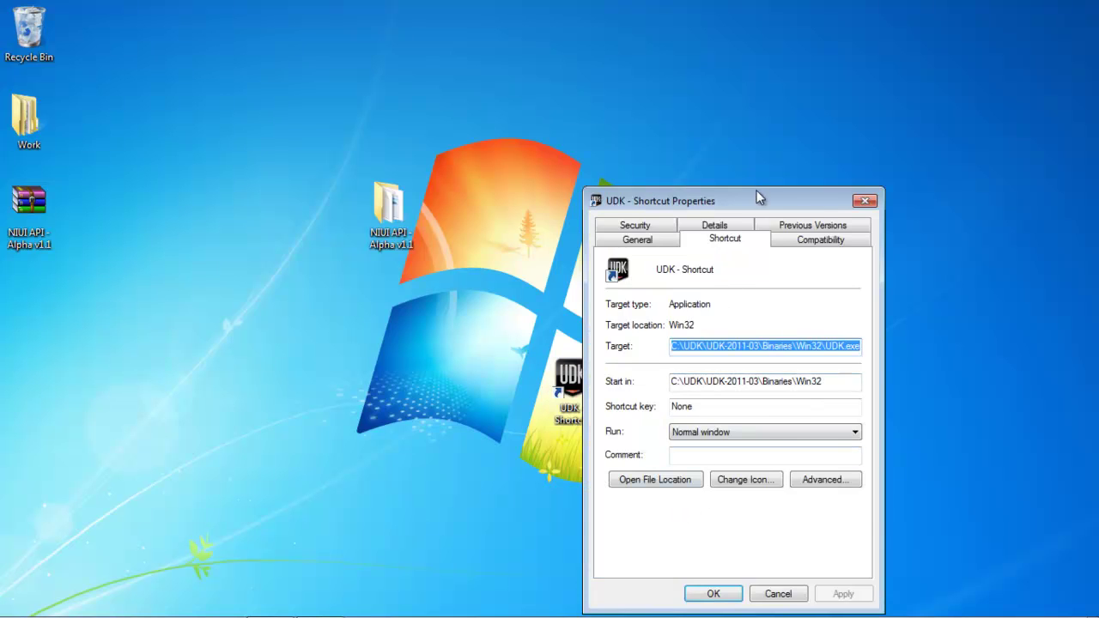
pyautogui.moveTo(757, 194); pyautogui.dragTo(749, 110)
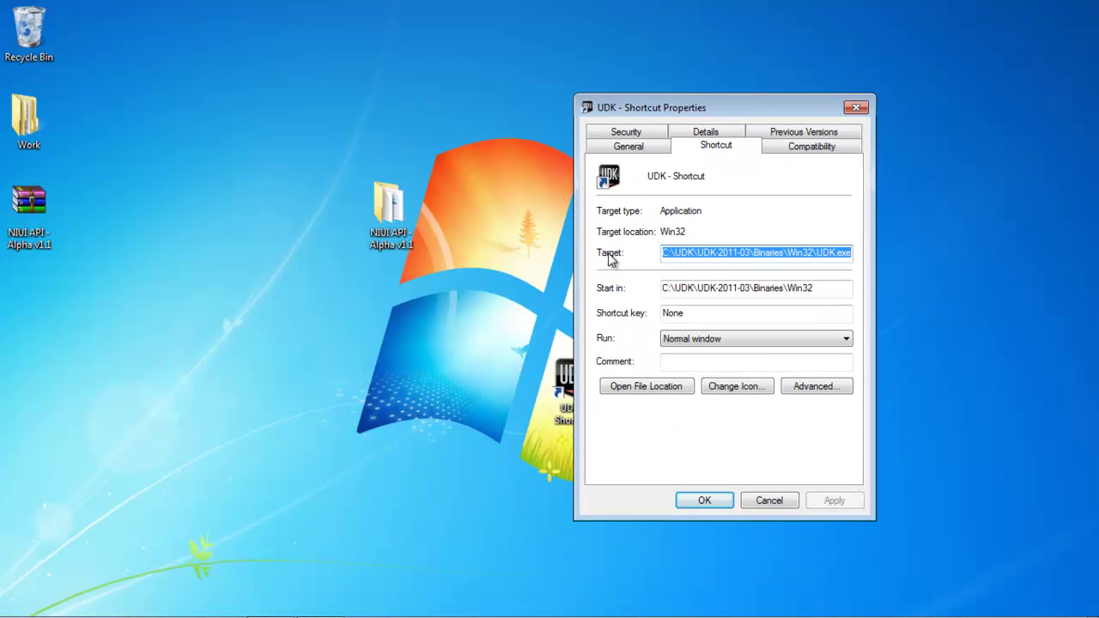
pyautogui.click(687, 254)
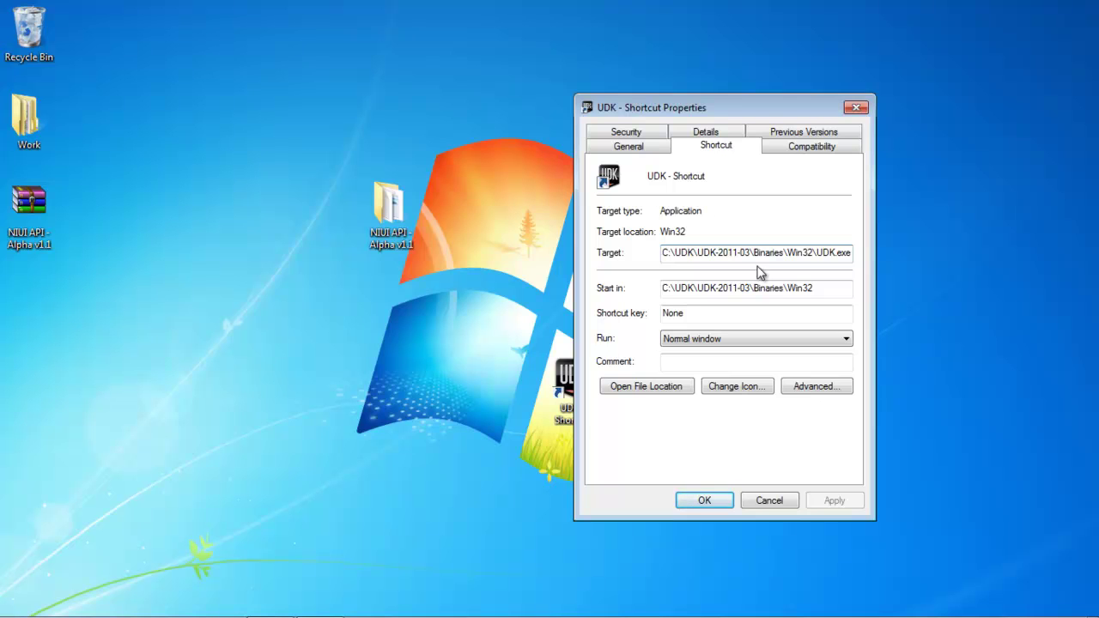
pyautogui.moveTo(663, 252); pyautogui.dragTo(826, 256)
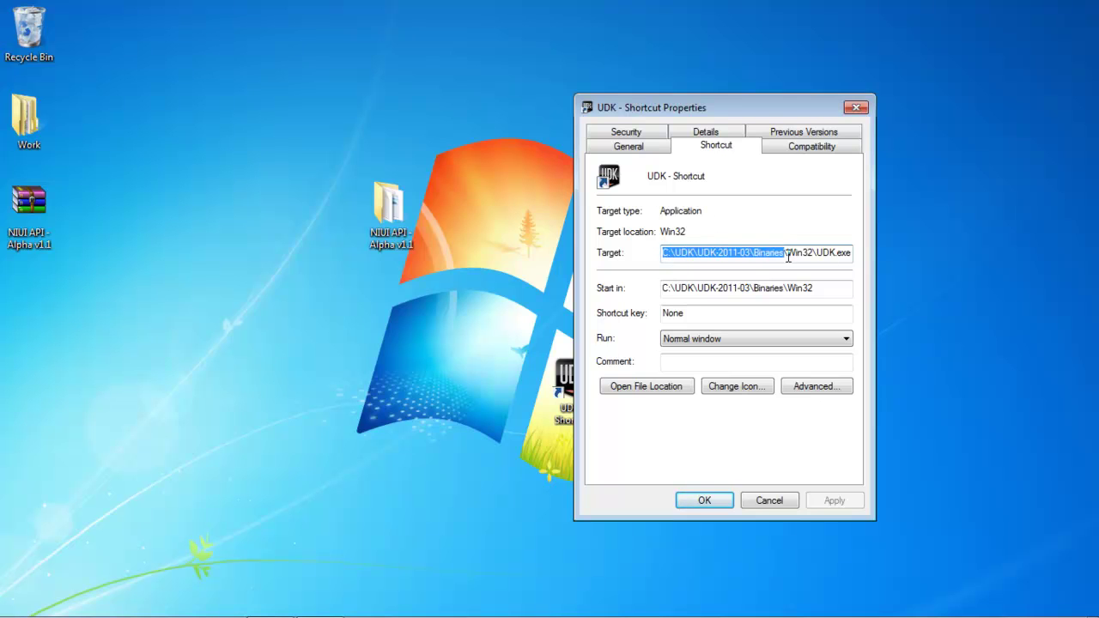
pyautogui.click(826, 256)
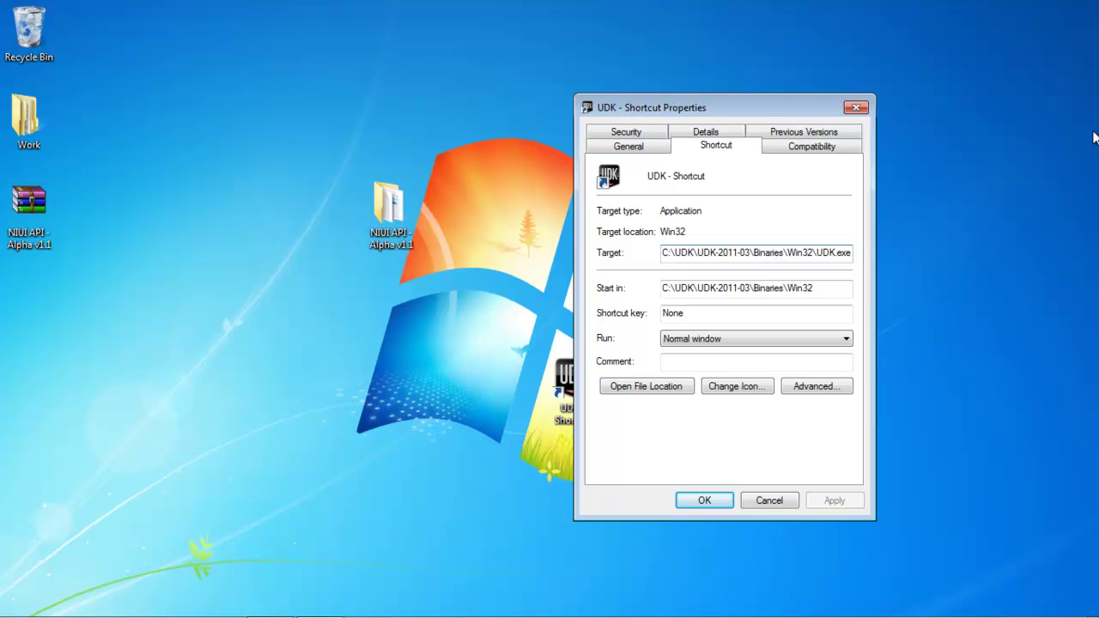
# - Append 'NIUITestBed?game=NIUI.NIUI_Main -log' to the shortcut's Target and apply it
pyautogui.write('NIUI')
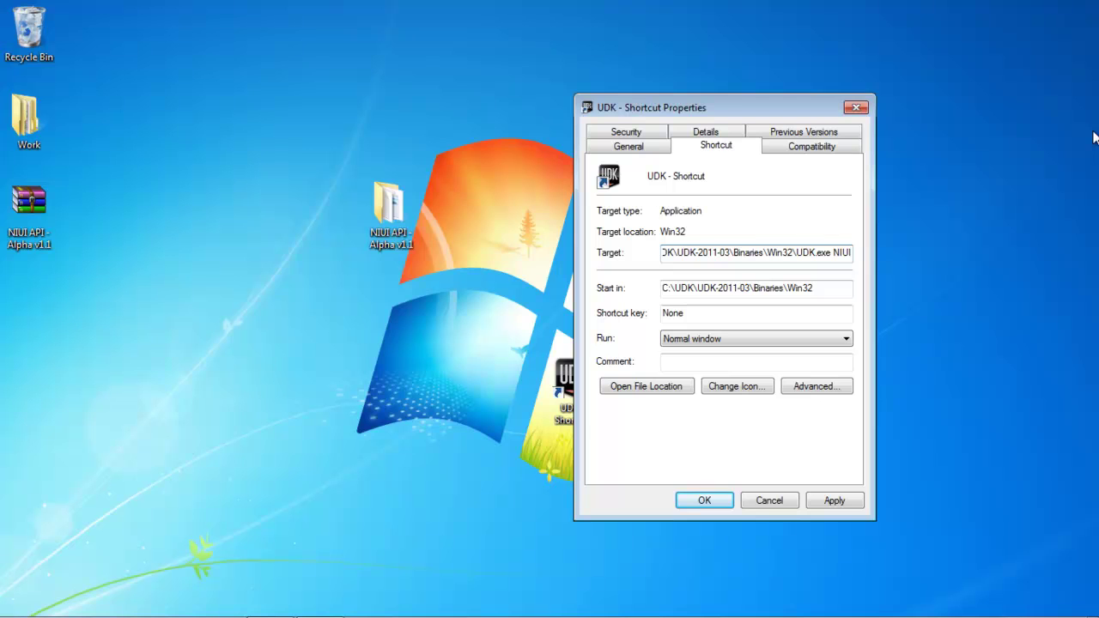
pyautogui.write('TestBed')
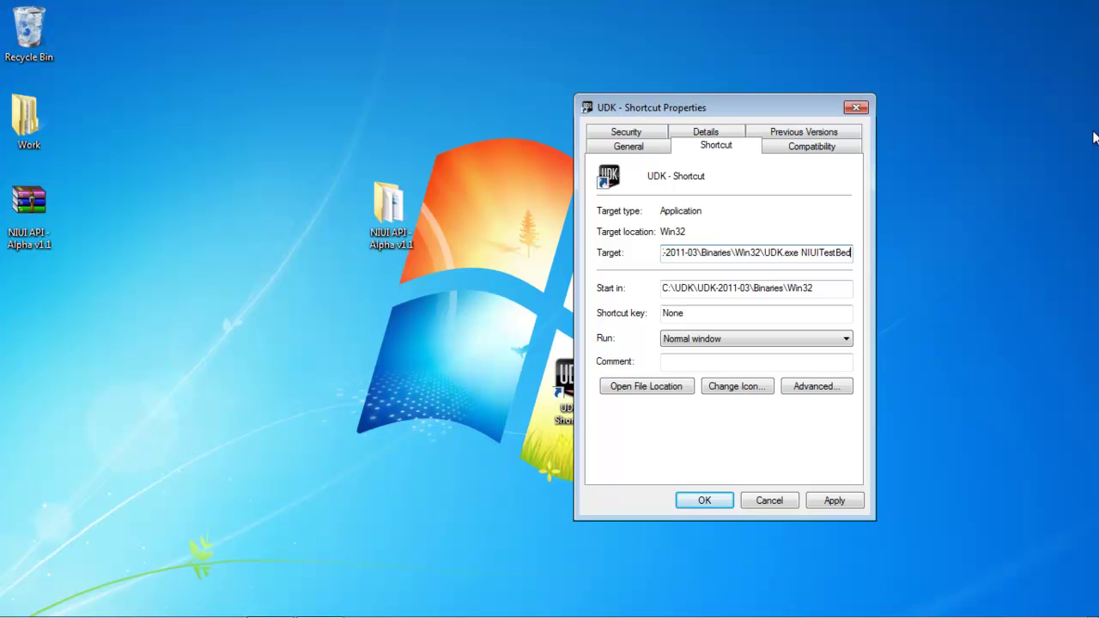
pyautogui.write('?game=')
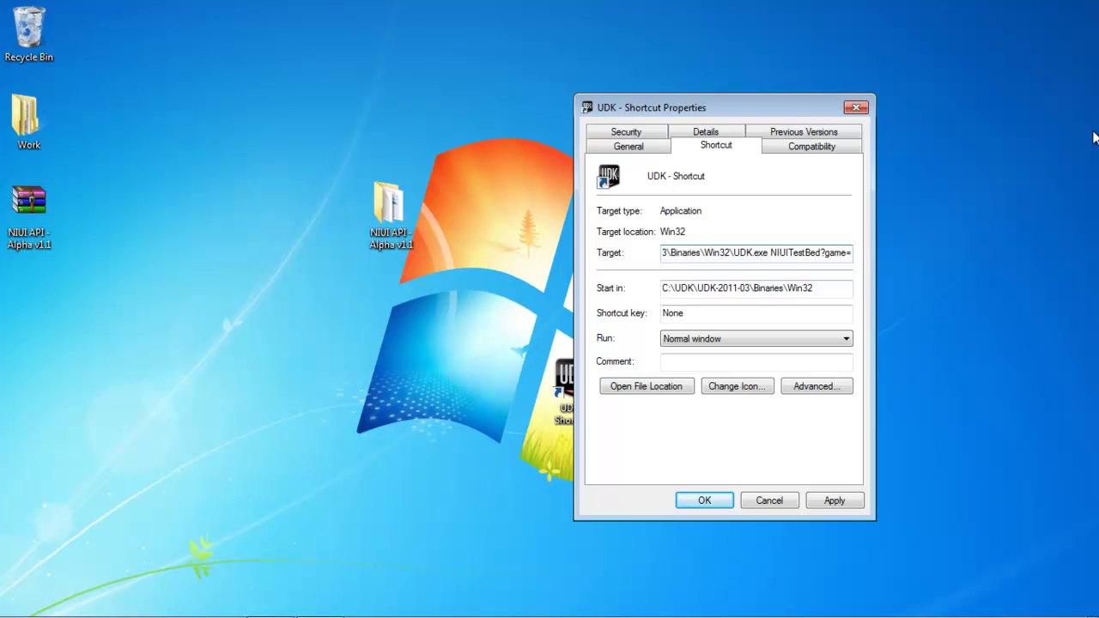
pyautogui.write('NIUI')
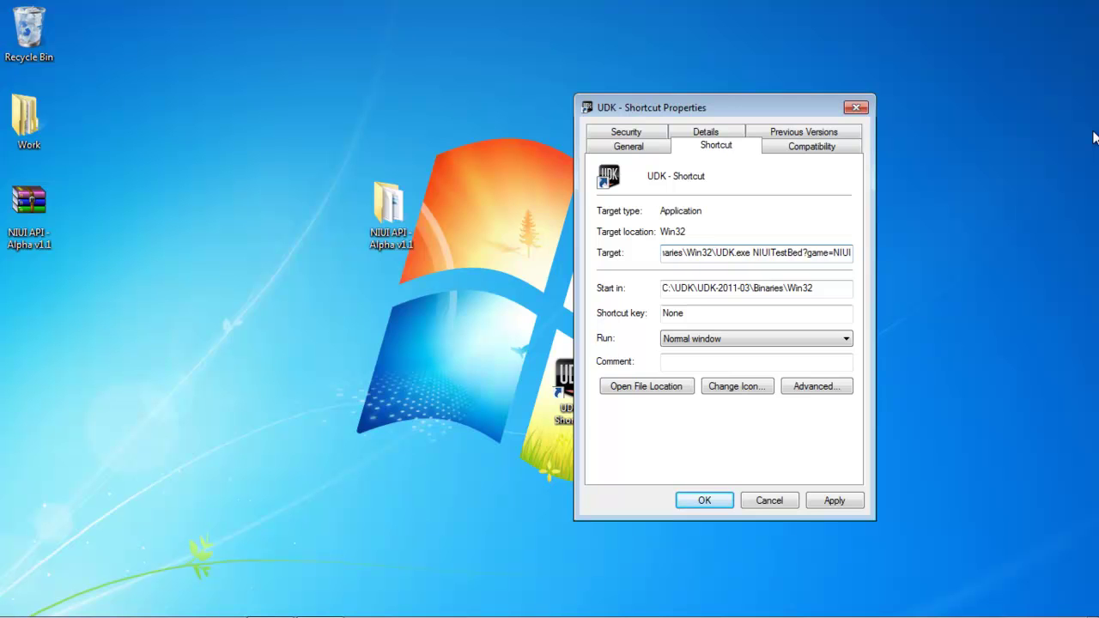
pyautogui.write('.')
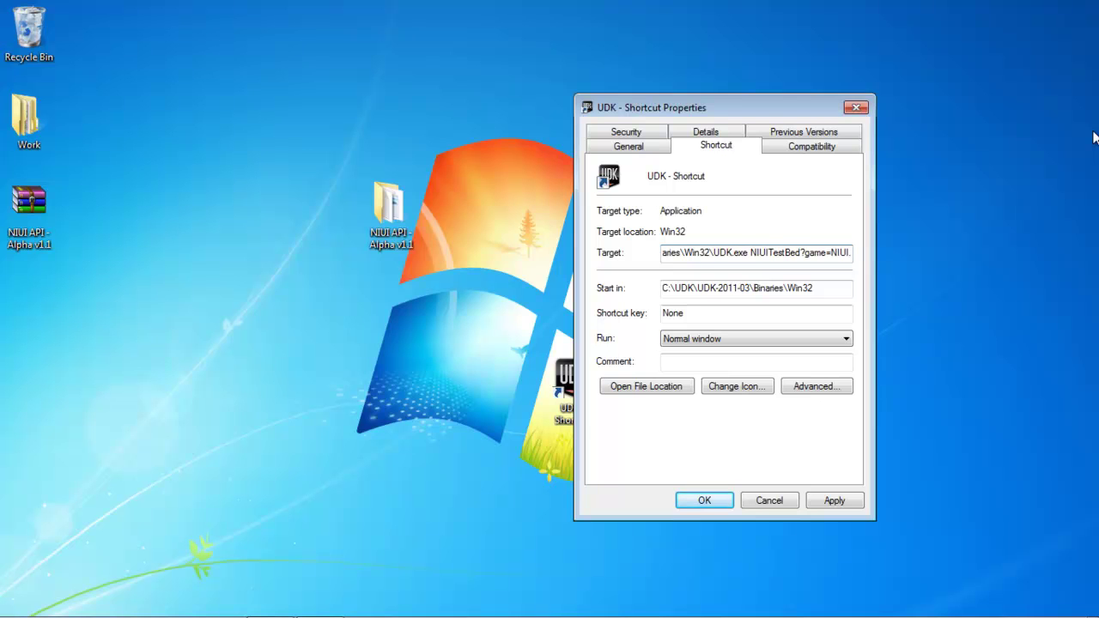
pyautogui.write('NIUI')
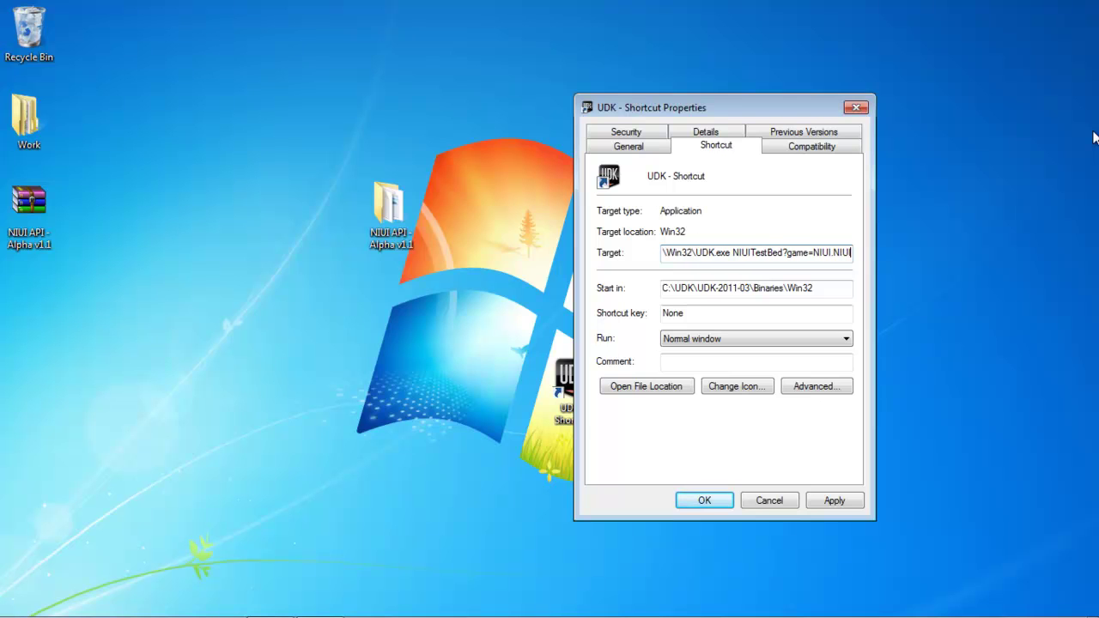
pyautogui.write('_Main')
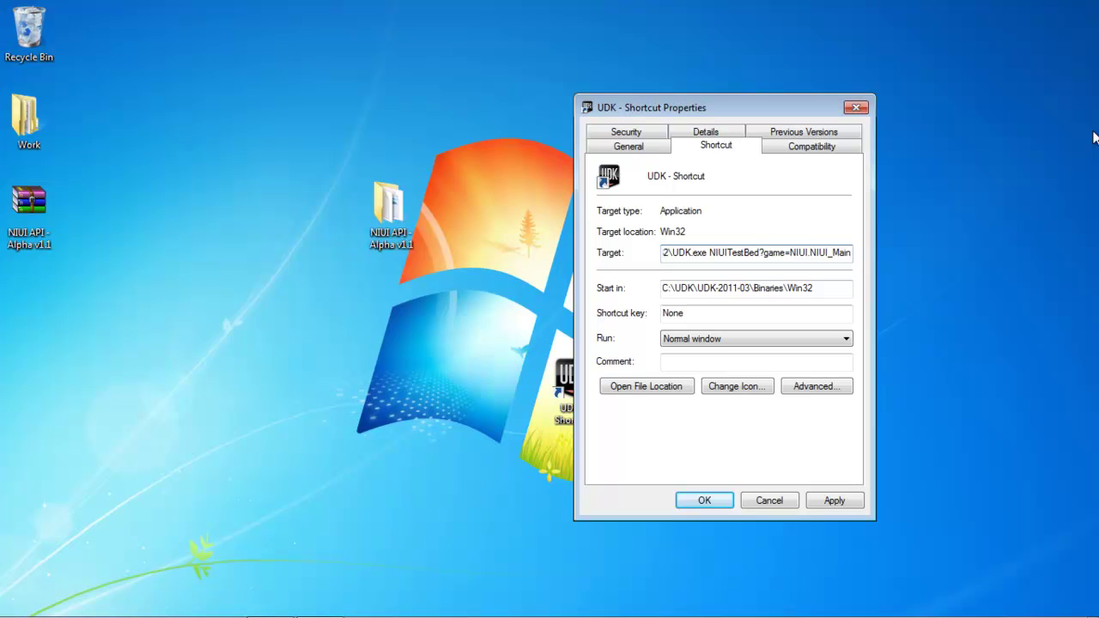
pyautogui.write('-log')
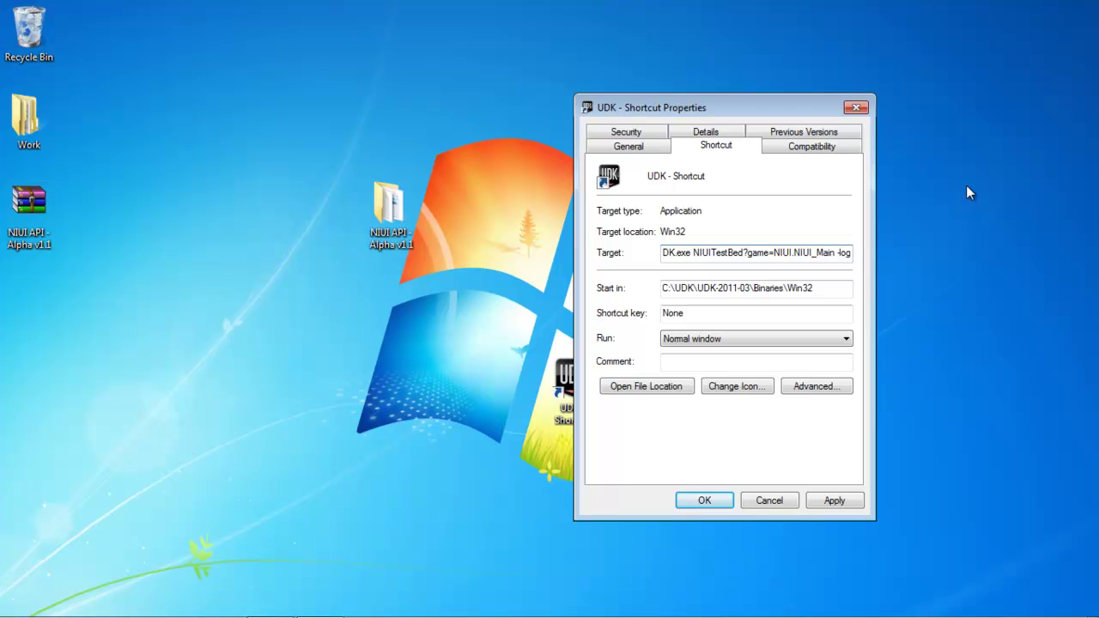
pyautogui.click(856, 501)
# - Close the properties, run UDK from the desktop shortcut, and maximise its log window
pyautogui.click(704, 500)
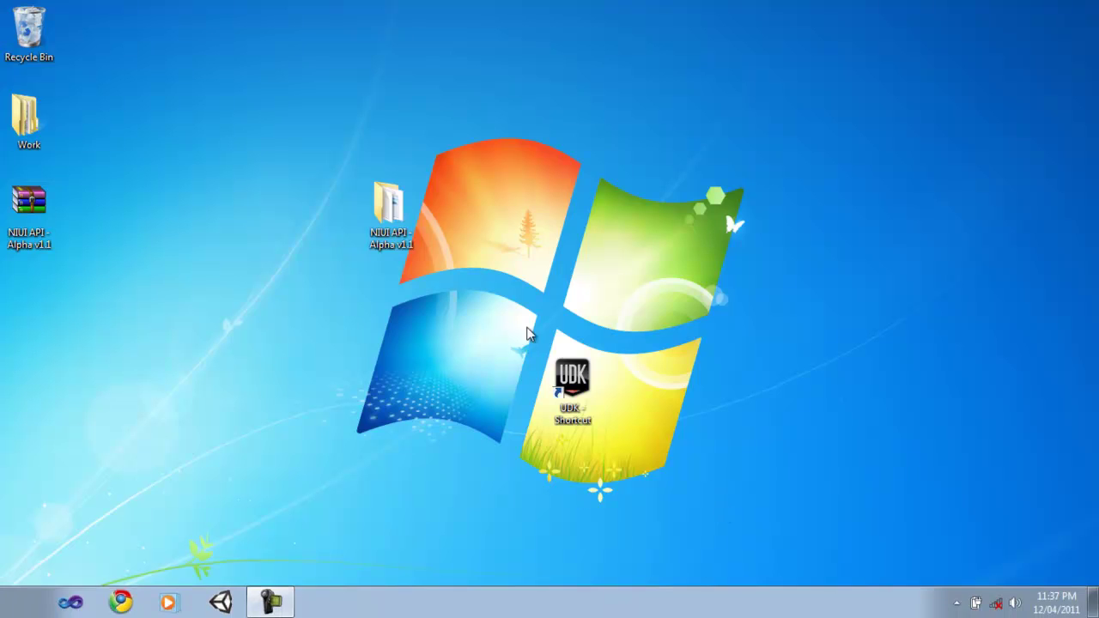
pyautogui.doubleClick(563, 384)
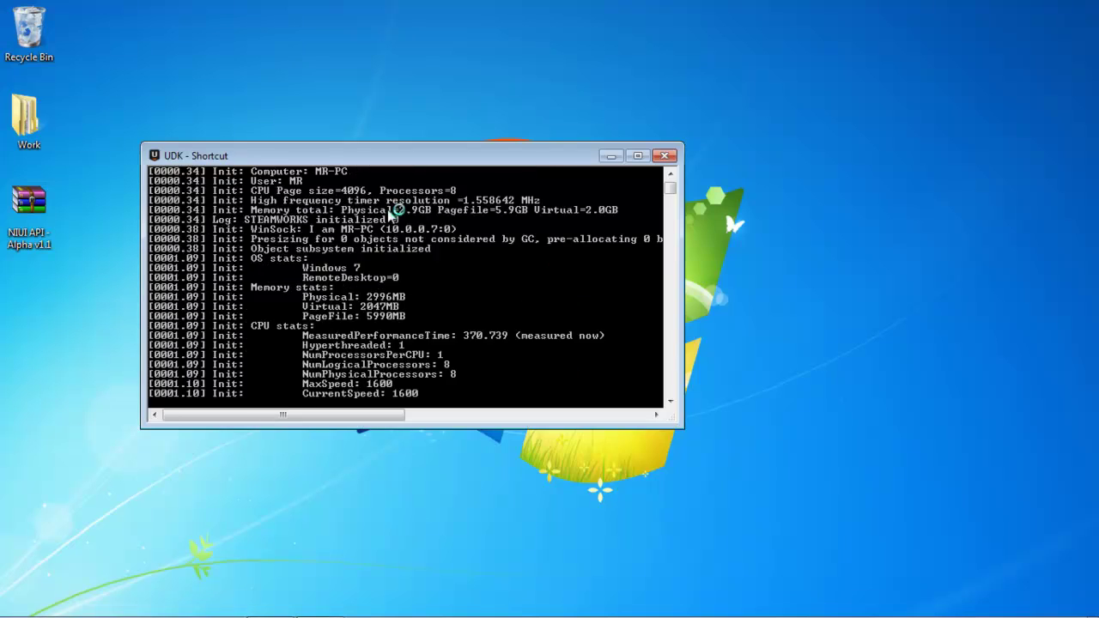
pyautogui.moveTo(255, 156); pyautogui.dragTo(146, 9)
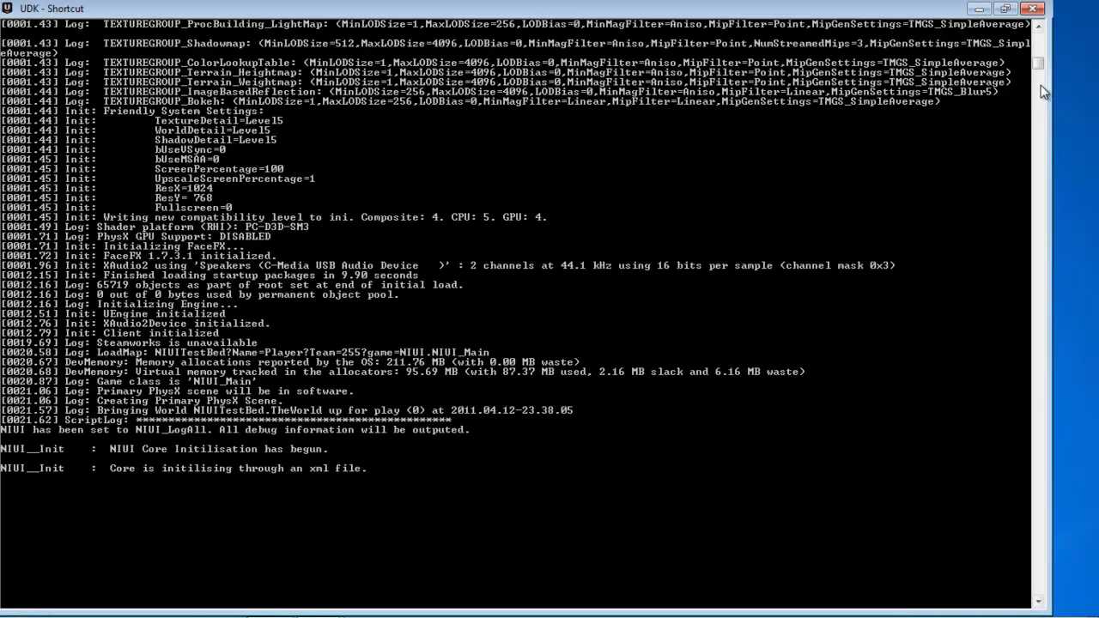
pyautogui.moveTo(1041, 66); pyautogui.dragTo(1040, 69)
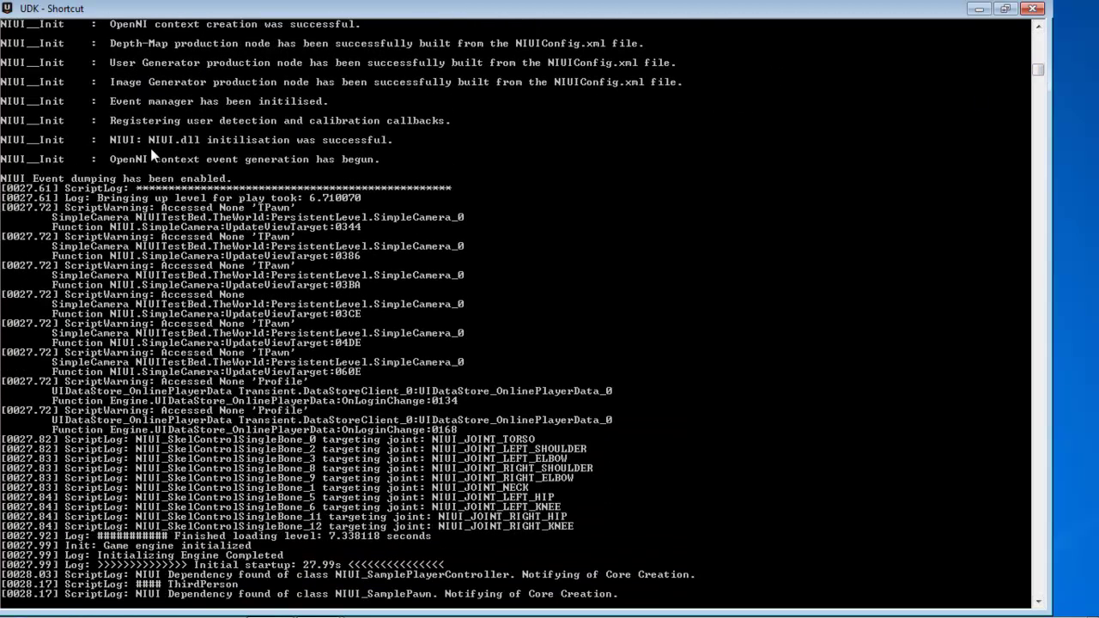
pyautogui.moveTo(333, 612)
pyautogui.click(319, 568)
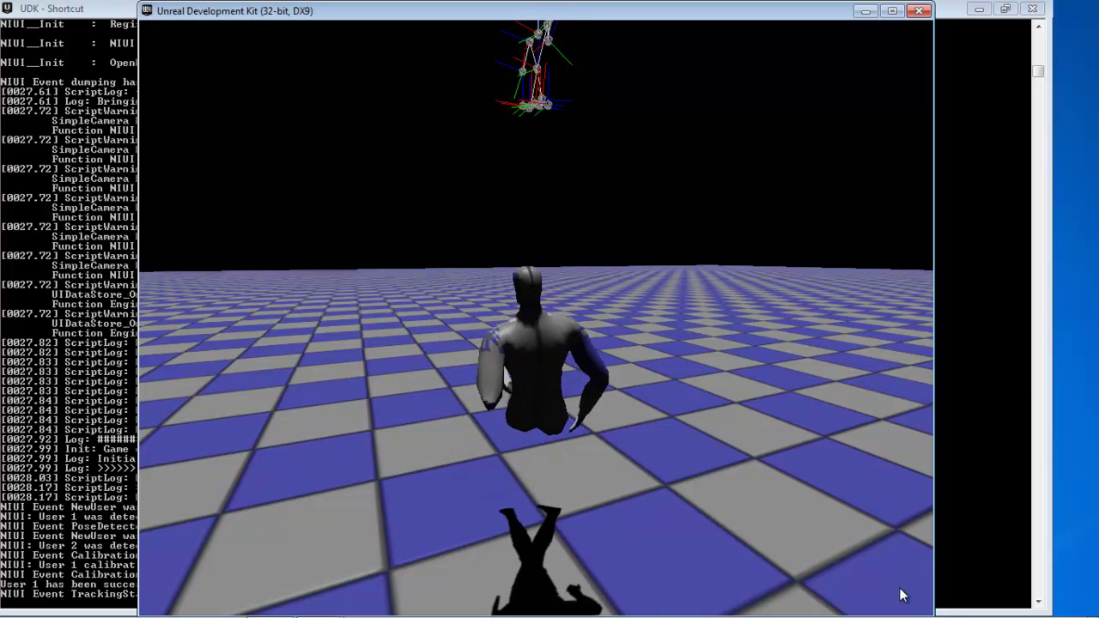
# - Quit the game by entering 'exit' in the in-game console
pyautogui.press('`')
pyautogui.write('e')
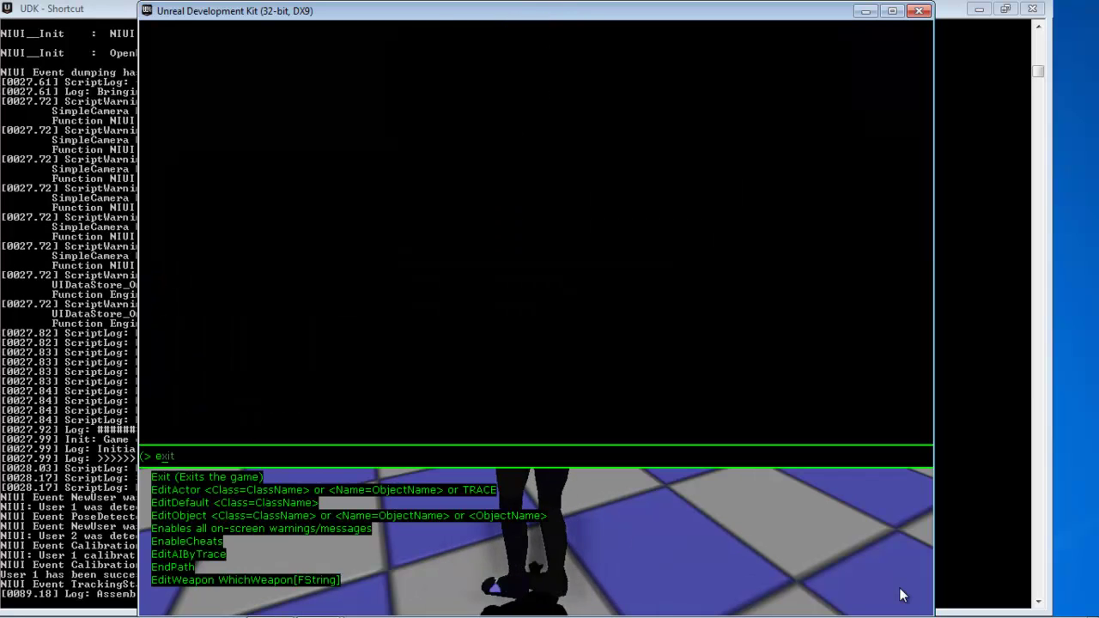
pyautogui.write('xit')
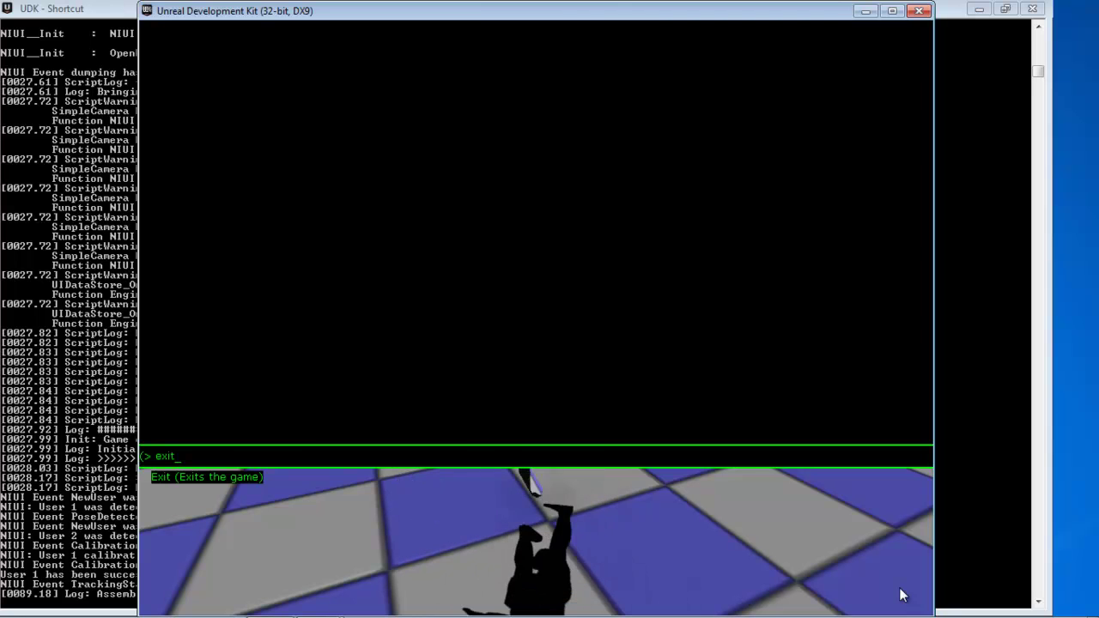
pyautogui.press('Return')
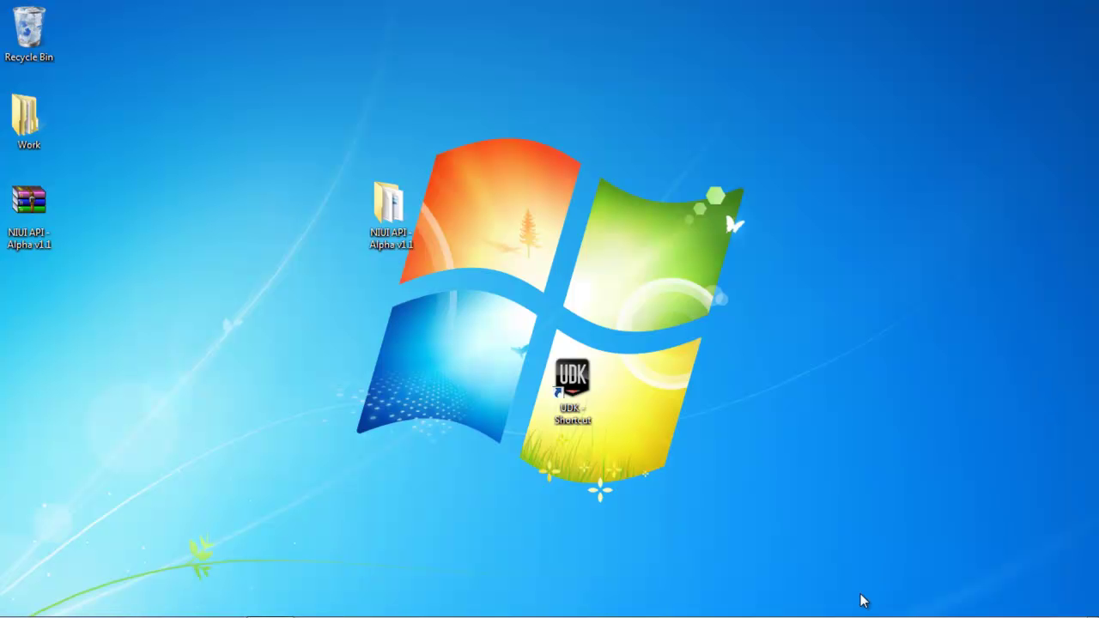